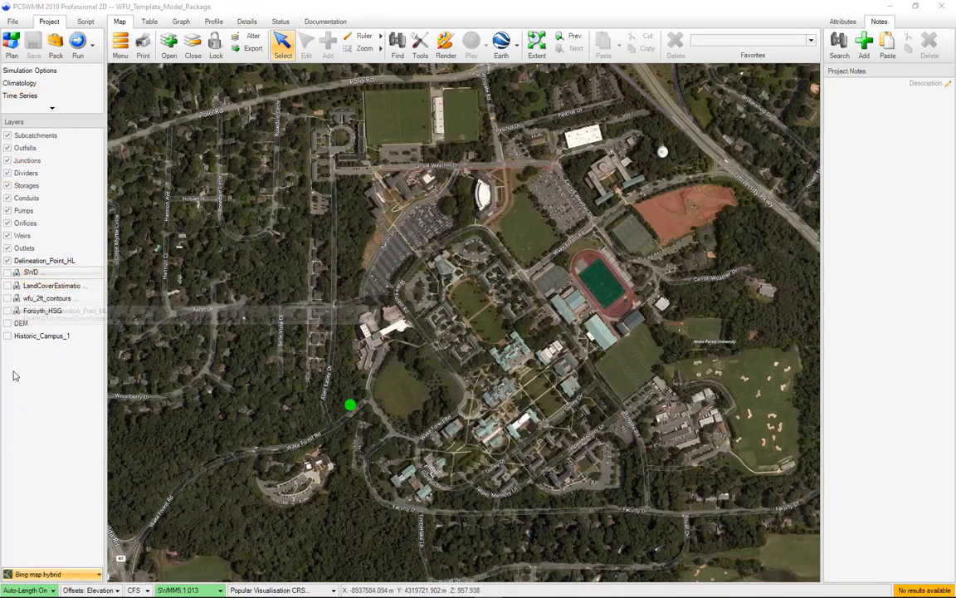
Step: Switch the background map off, restore Bing map hybrid, and set it back to None
click(50, 574)
click(43, 545)
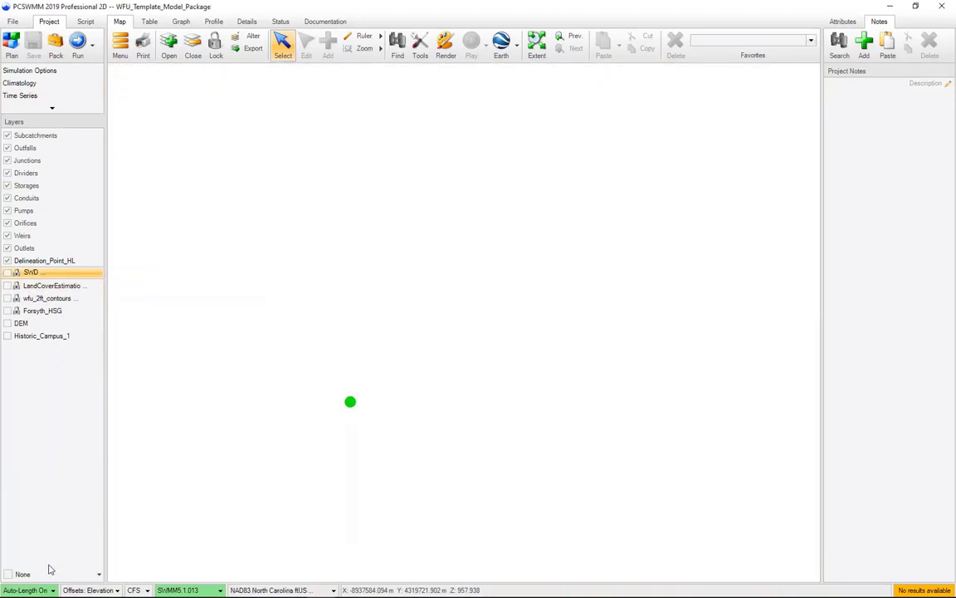
click(50, 571)
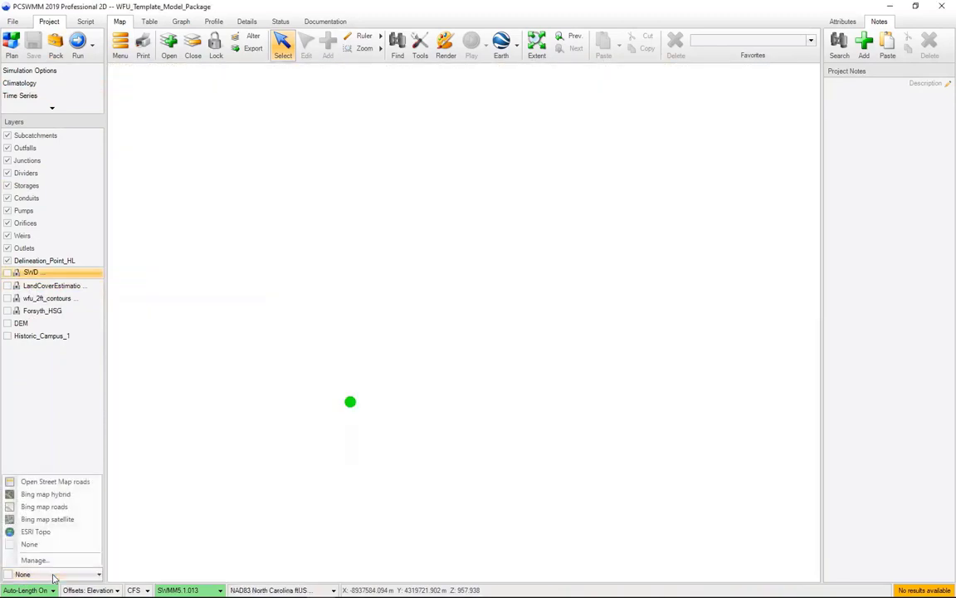
click(60, 498)
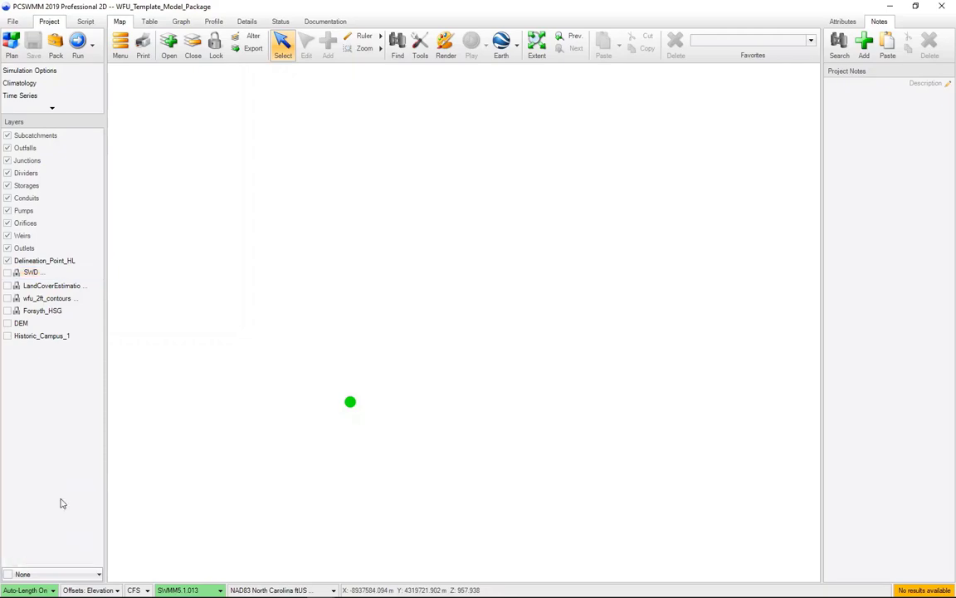
click(79, 574)
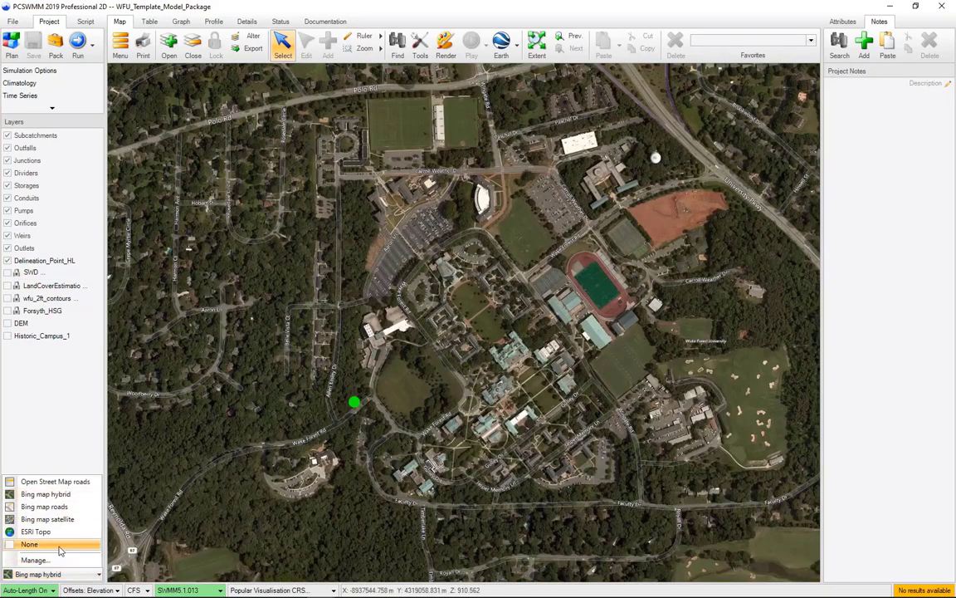
click(60, 546)
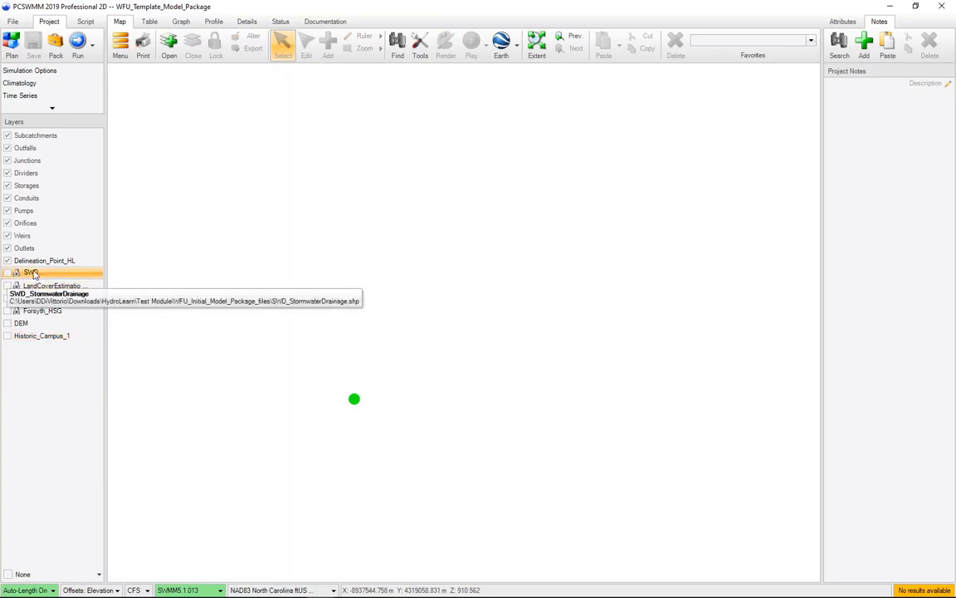
Step: Show the SWD stormwater drainage layer and set the background map to Bing map hybrid
click(7, 273)
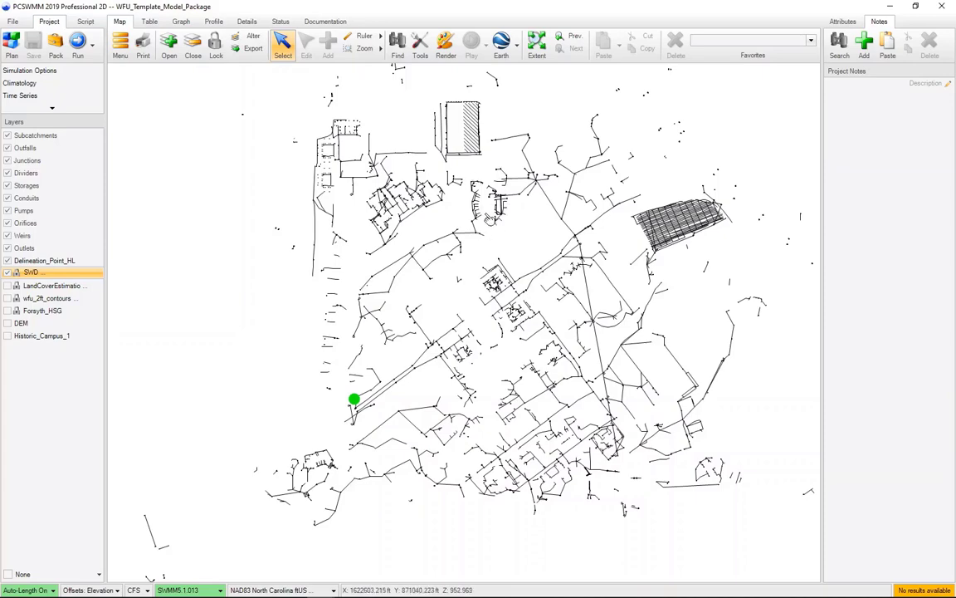
scroll(496, 205, up, 2)
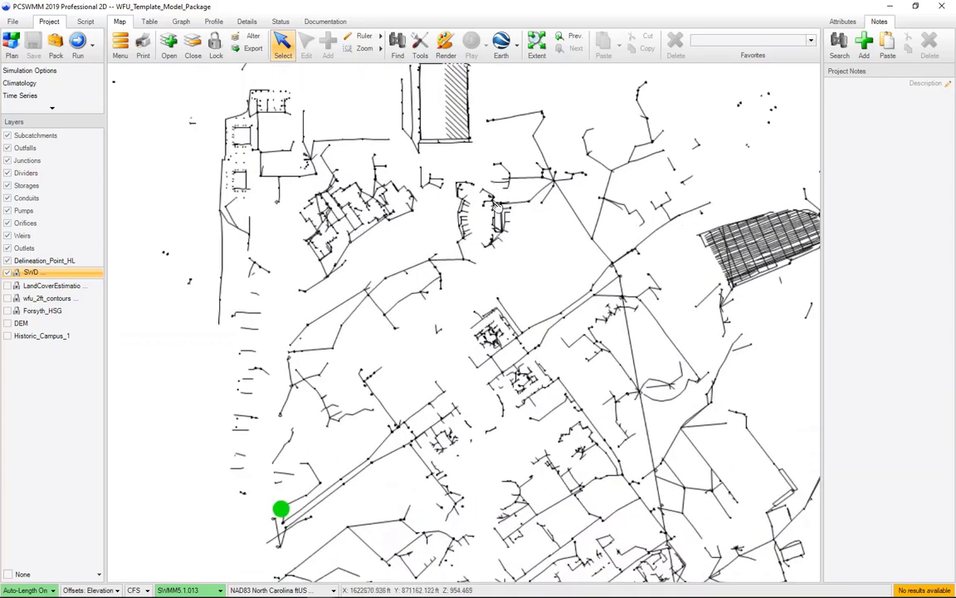
scroll(417, 187, up, 1)
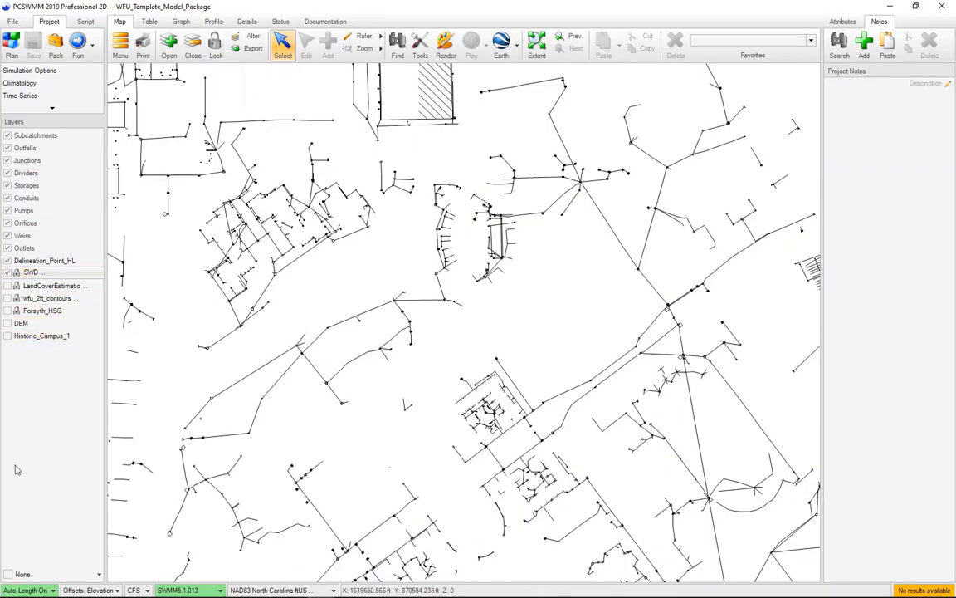
click(42, 571)
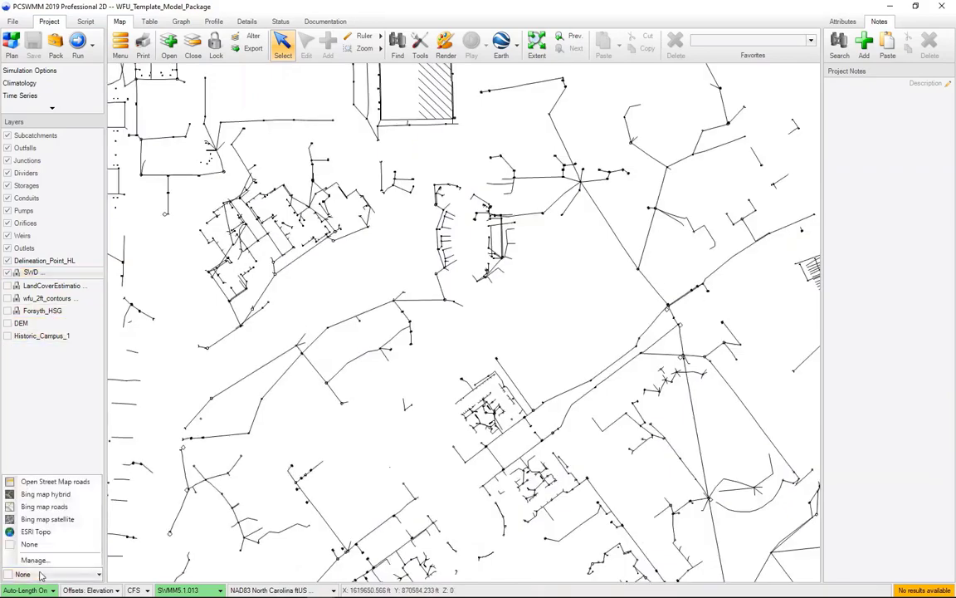
click(38, 494)
Step: Examine the stormwater drainage network around the Wingate Rd and Carroll Weather Dr intersection and the neighbouring campus buildings
scroll(457, 189, up, 3)
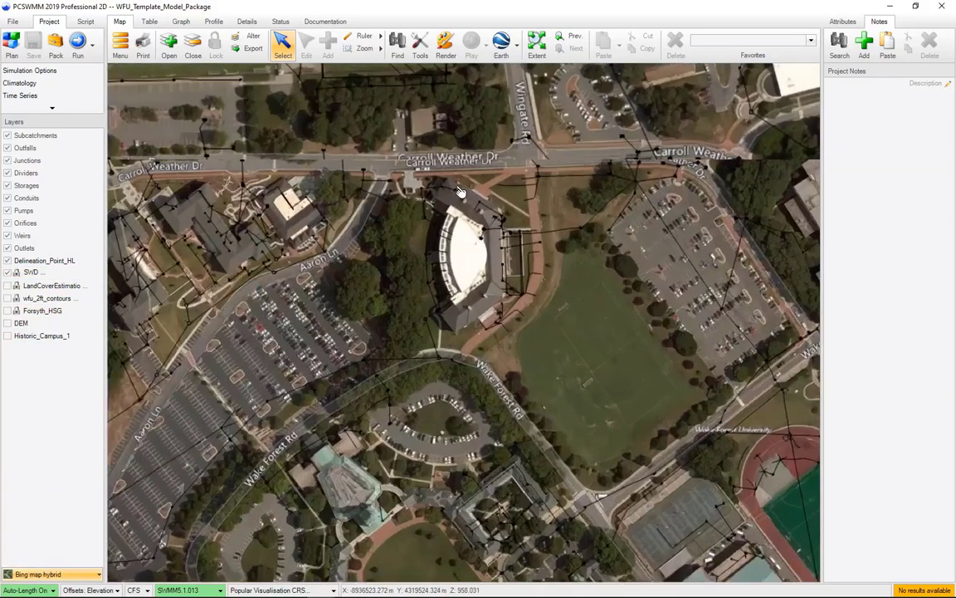
scroll(452, 204, up, 1)
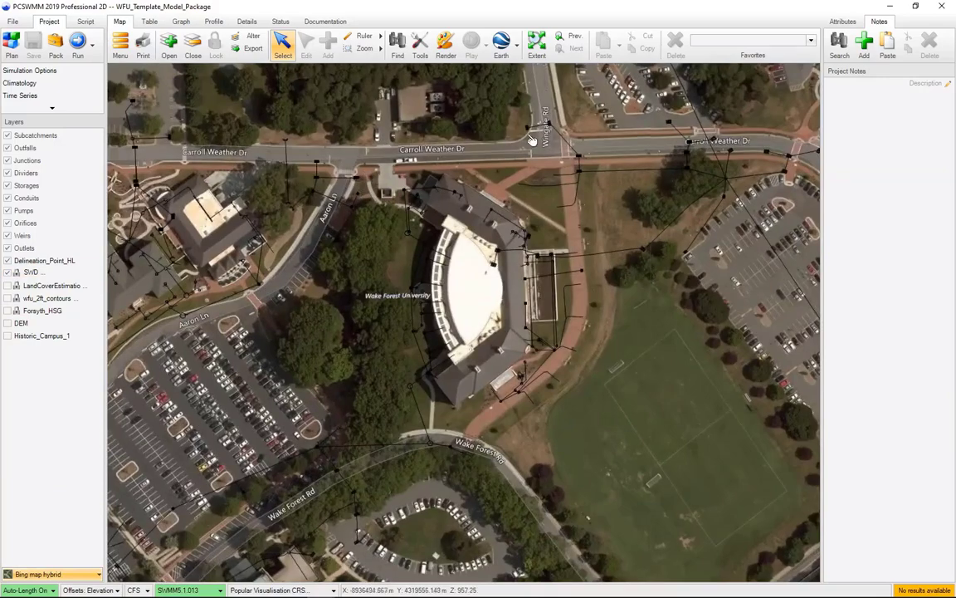
scroll(491, 124, up, 1)
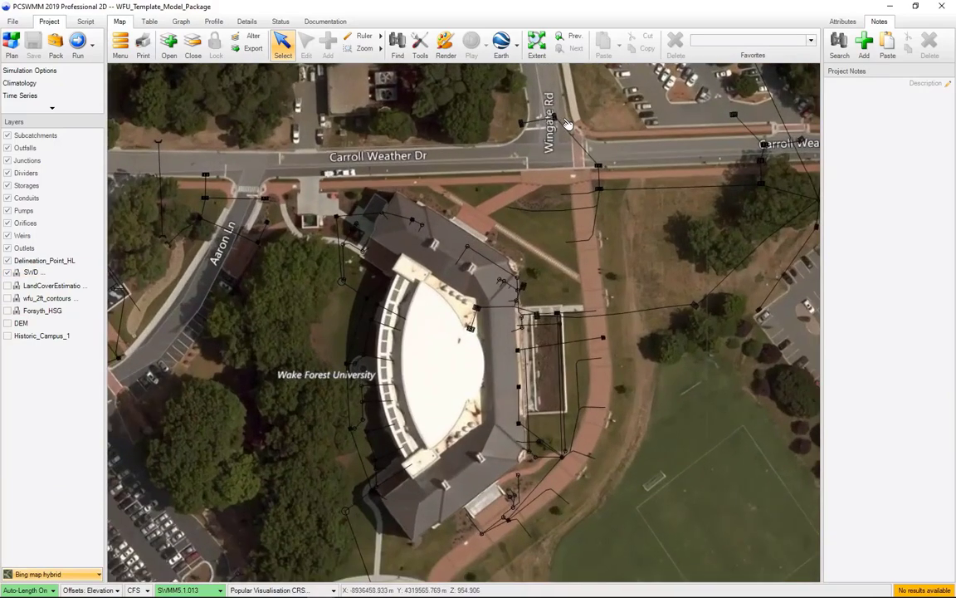
scroll(567, 125, up, 3)
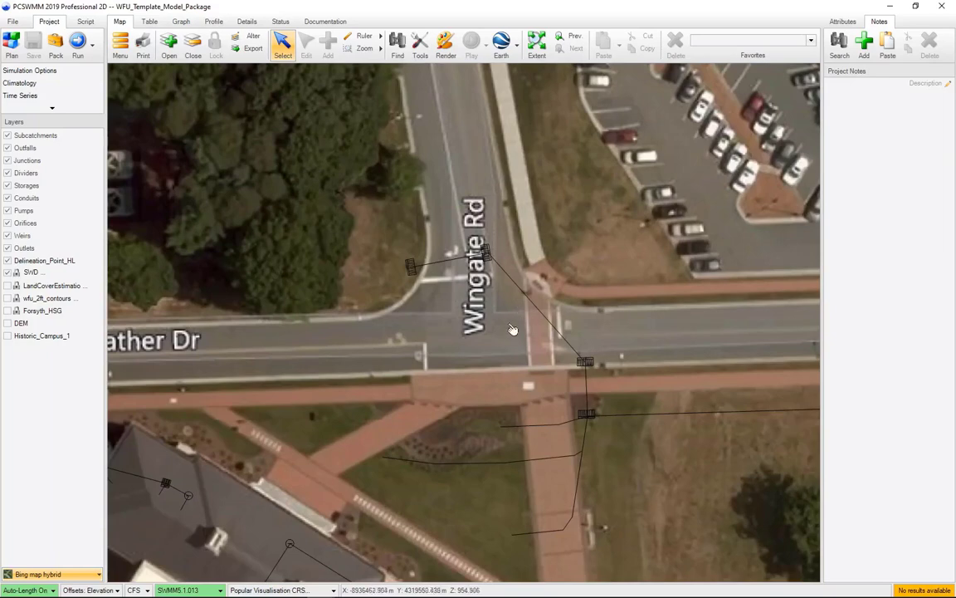
drag(559, 355, 466, 345)
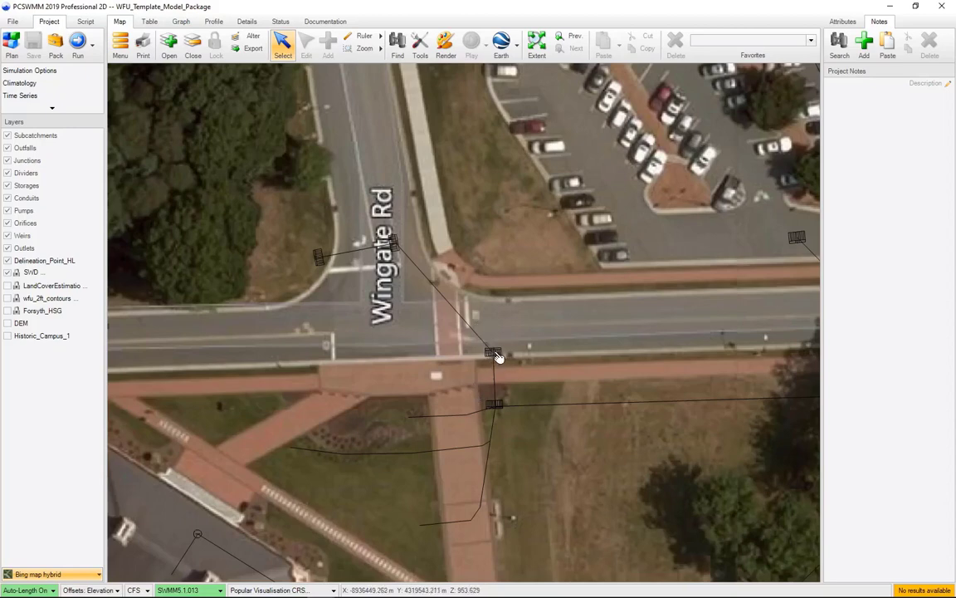
scroll(447, 372, down, 2)
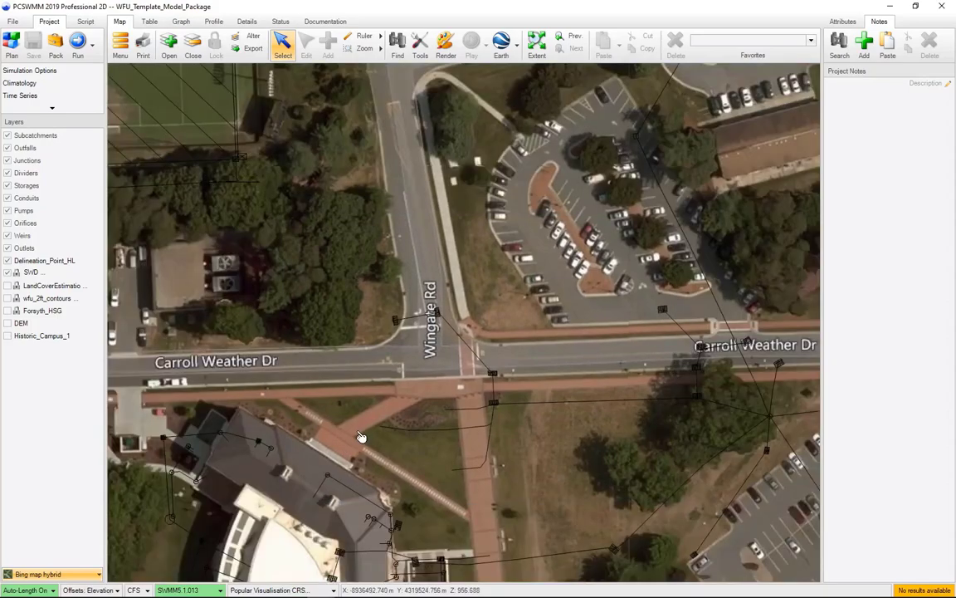
drag(363, 434, 543, 308)
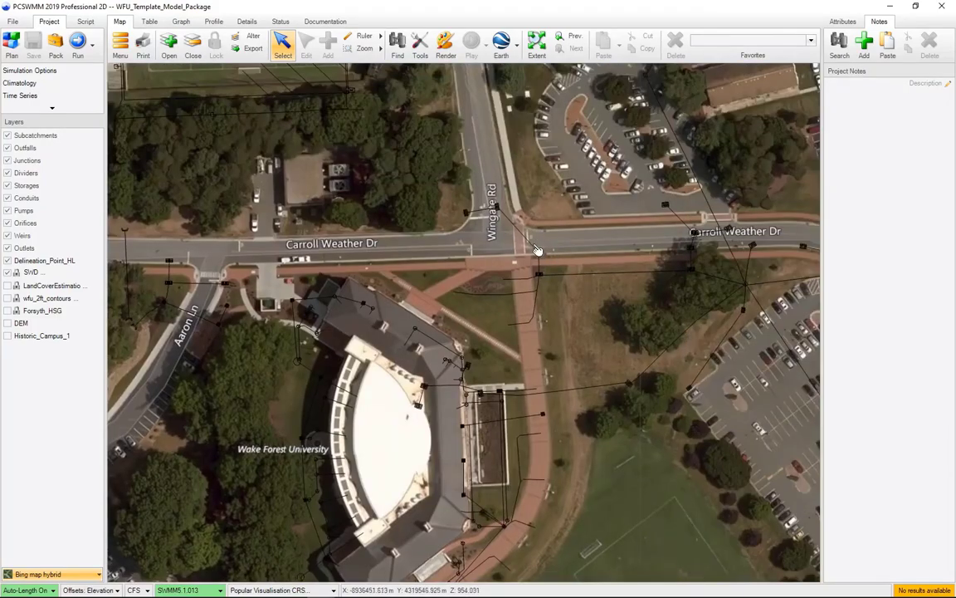
drag(538, 226, 476, 310)
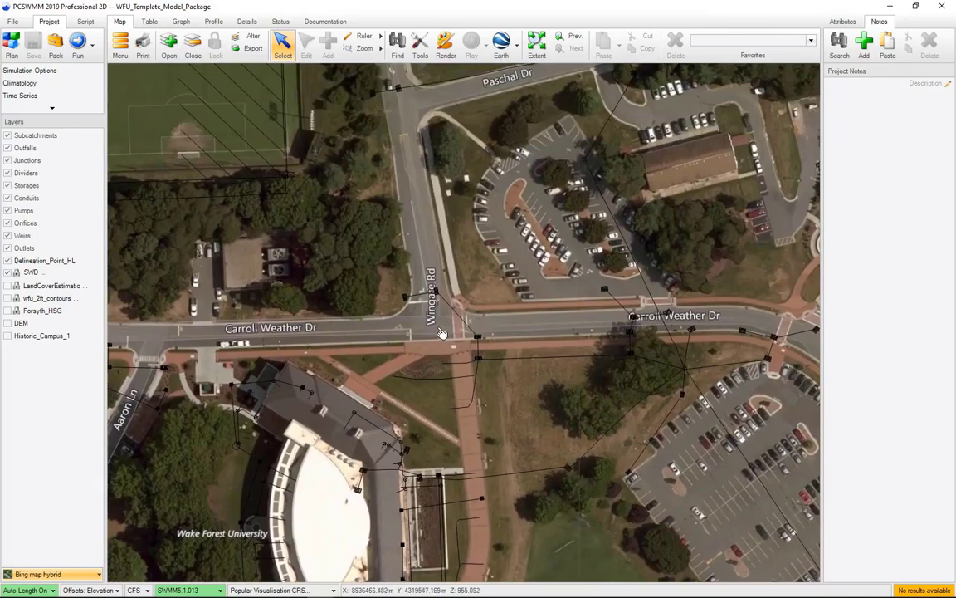
drag(371, 312, 590, 304)
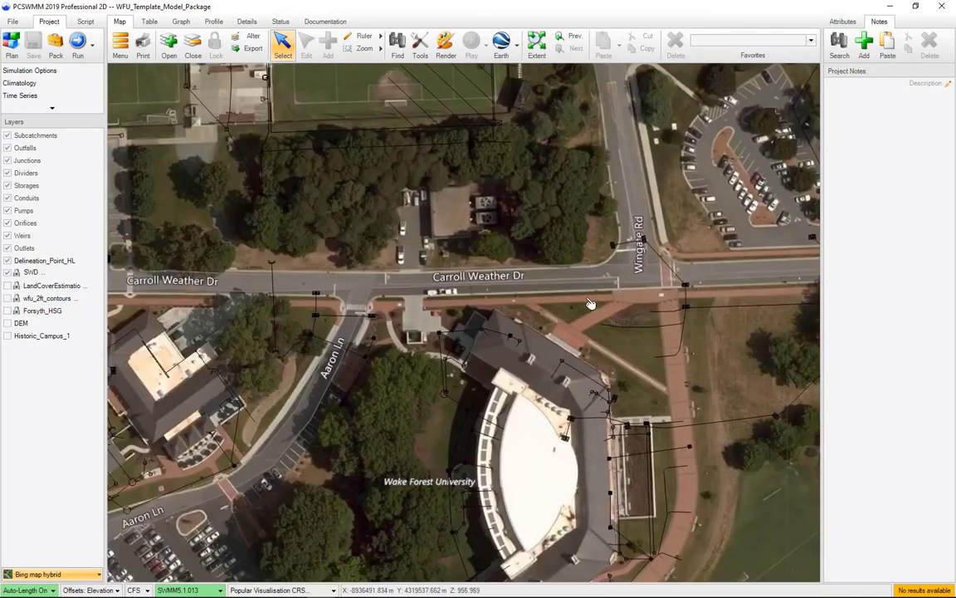
scroll(523, 349, down, 2)
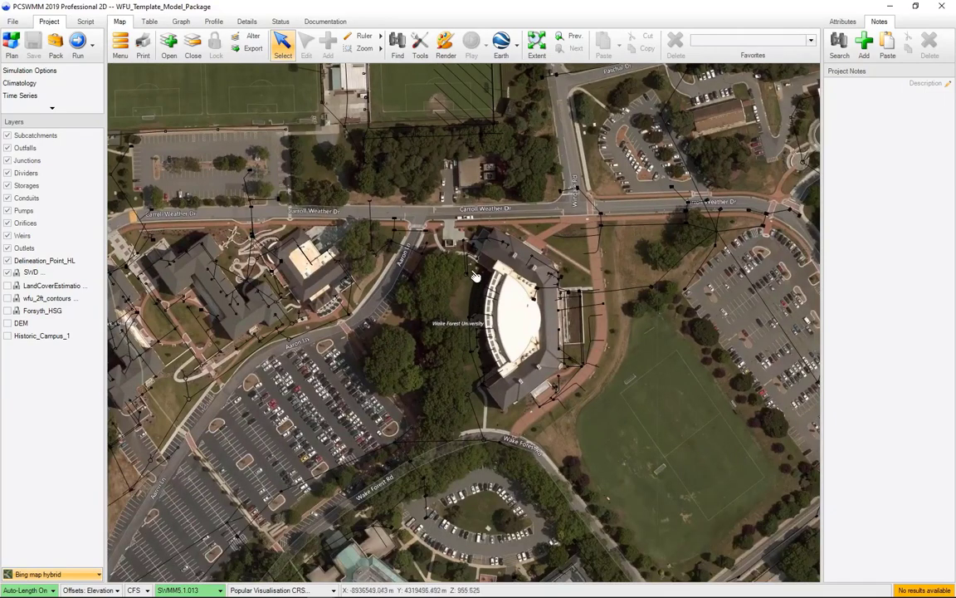
Step: Hide the SWD layer and display the LandCoverEstimation layer across the northern part of the campus
click(10, 275)
click(8, 273)
click(8, 286)
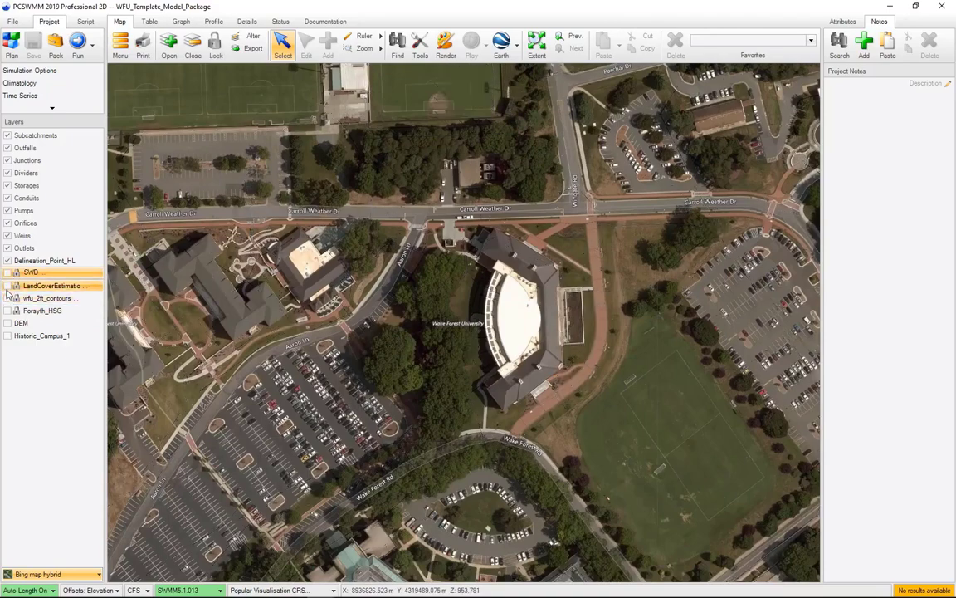
click(7, 285)
scroll(325, 316, down, 2)
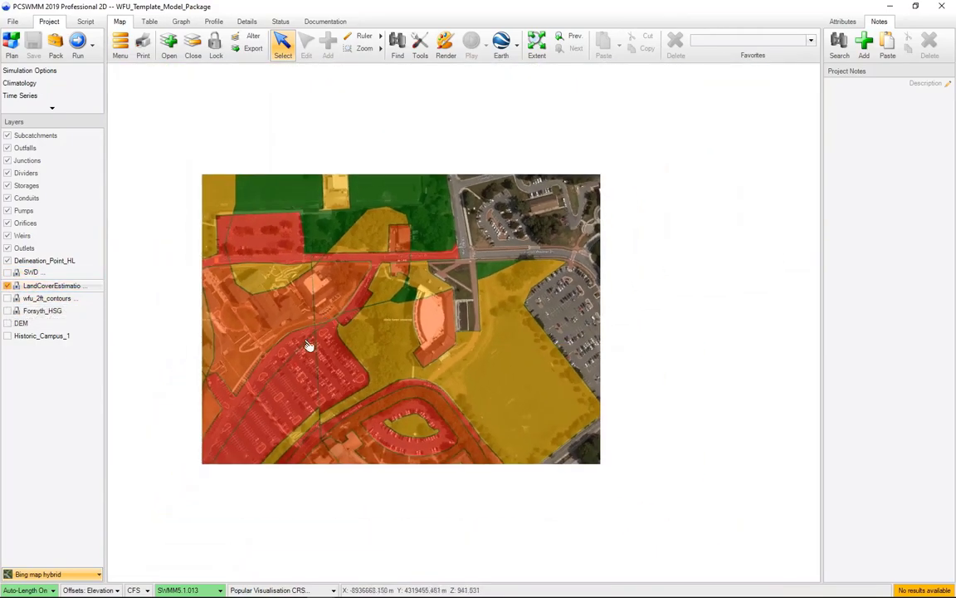
scroll(448, 336, up, 2)
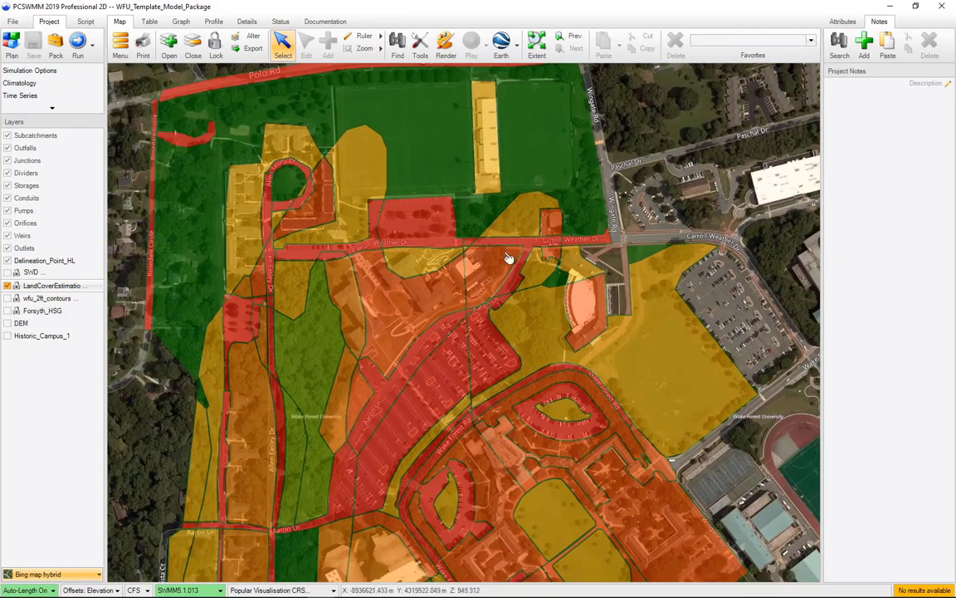
drag(500, 342, 390, 378)
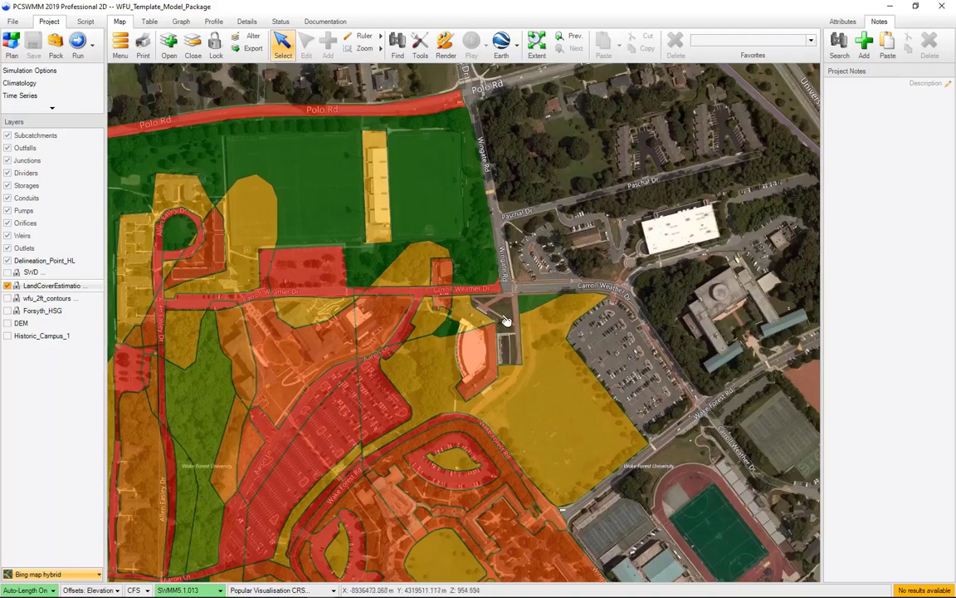
drag(424, 333, 537, 323)
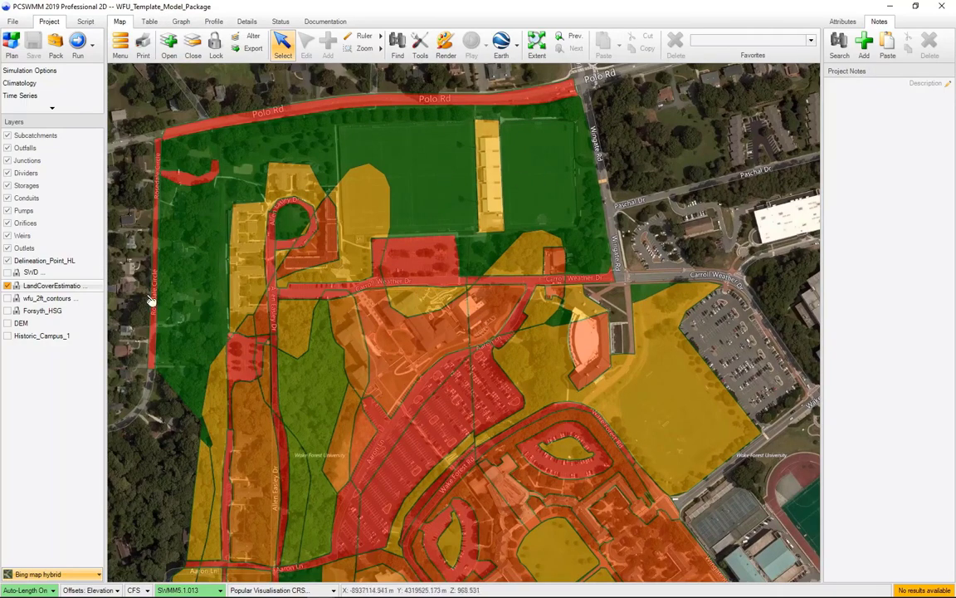
Step: Unlock the LandCoverEstimation background layer so that its polygons can be selected
right_click(77, 287)
click(103, 294)
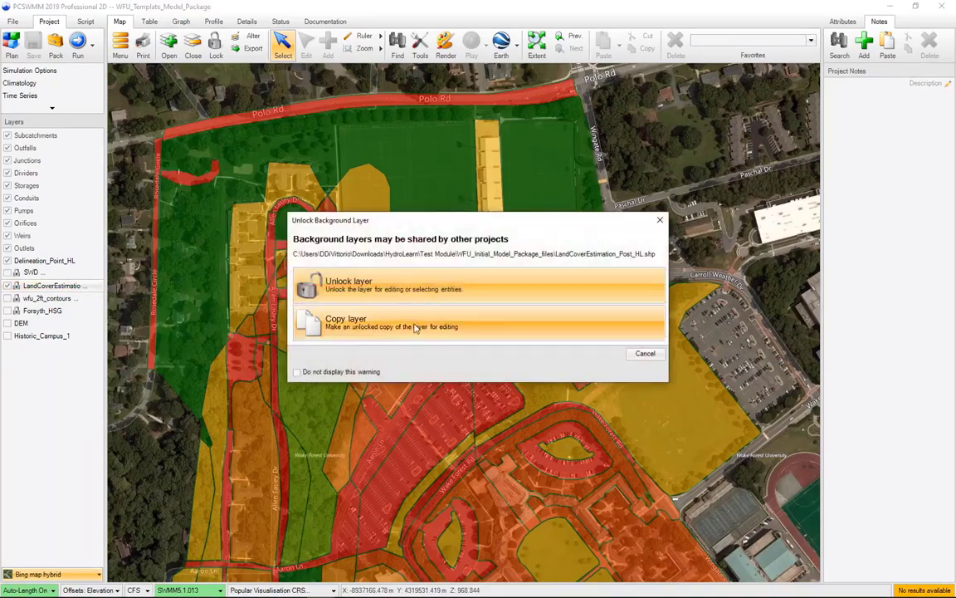
click(415, 328)
Step: Inspect the hydrologic group and curve number attributes of the western residential polygon and three open space polygons
click(188, 262)
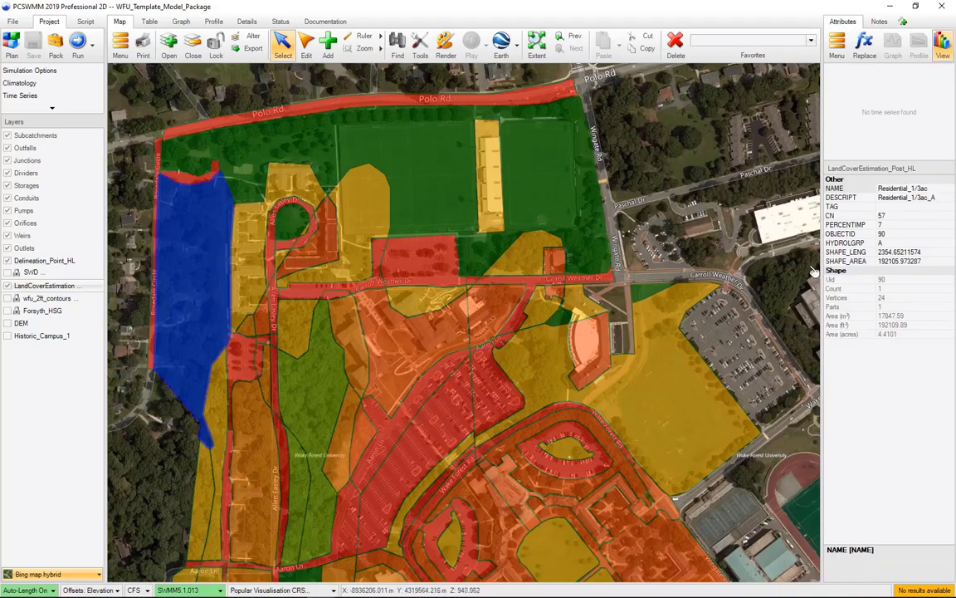
click(884, 243)
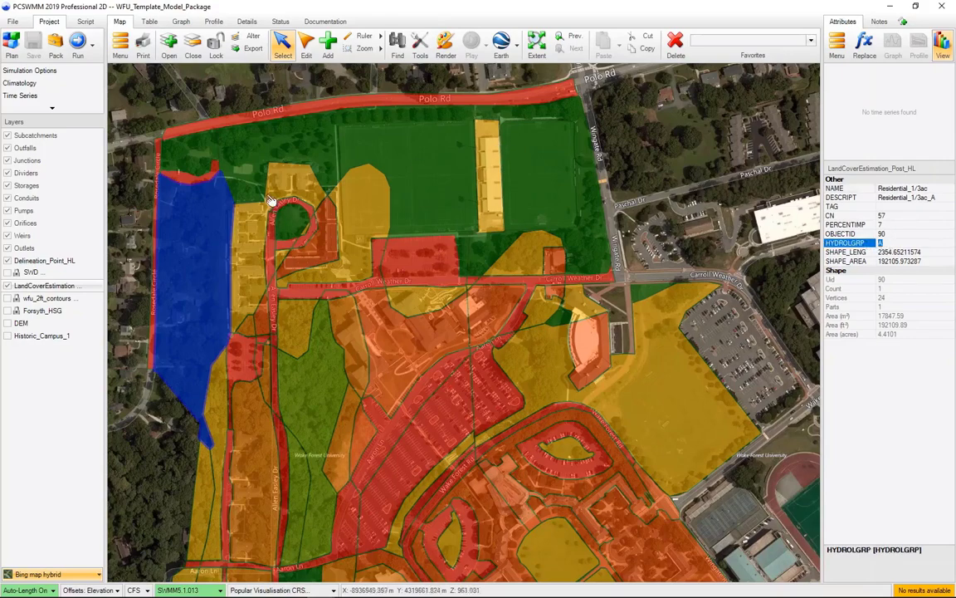
click(224, 155)
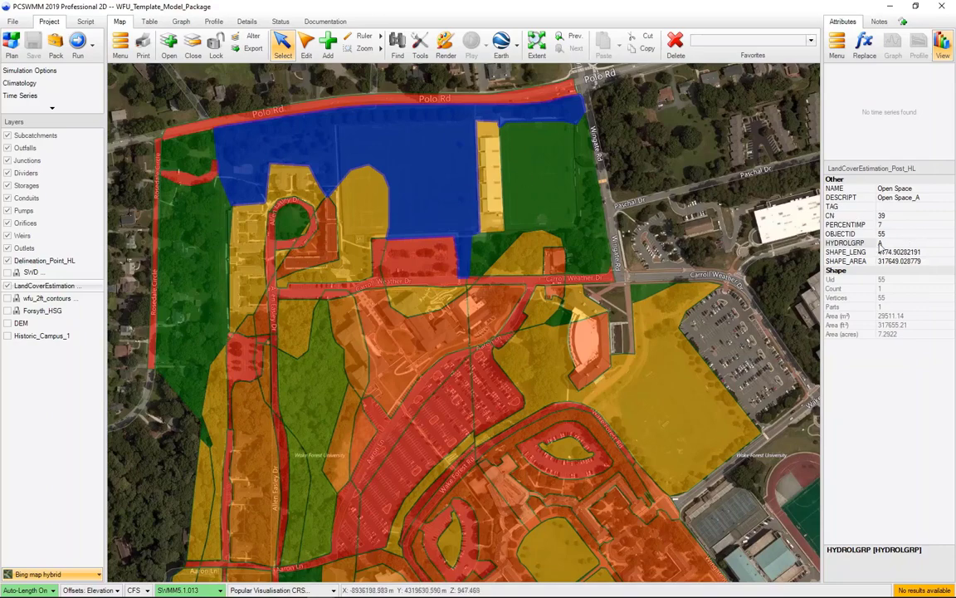
click(891, 216)
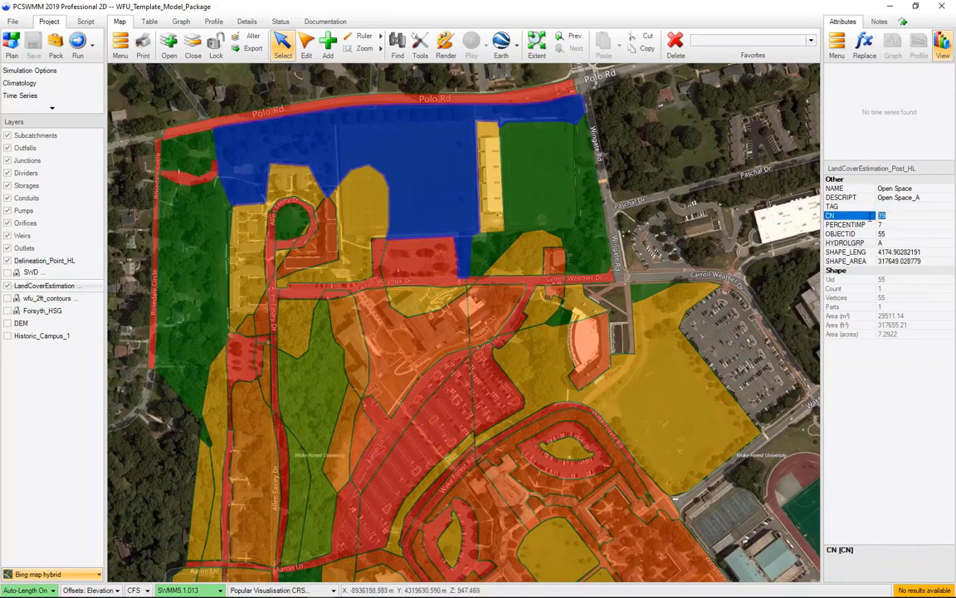
click(557, 217)
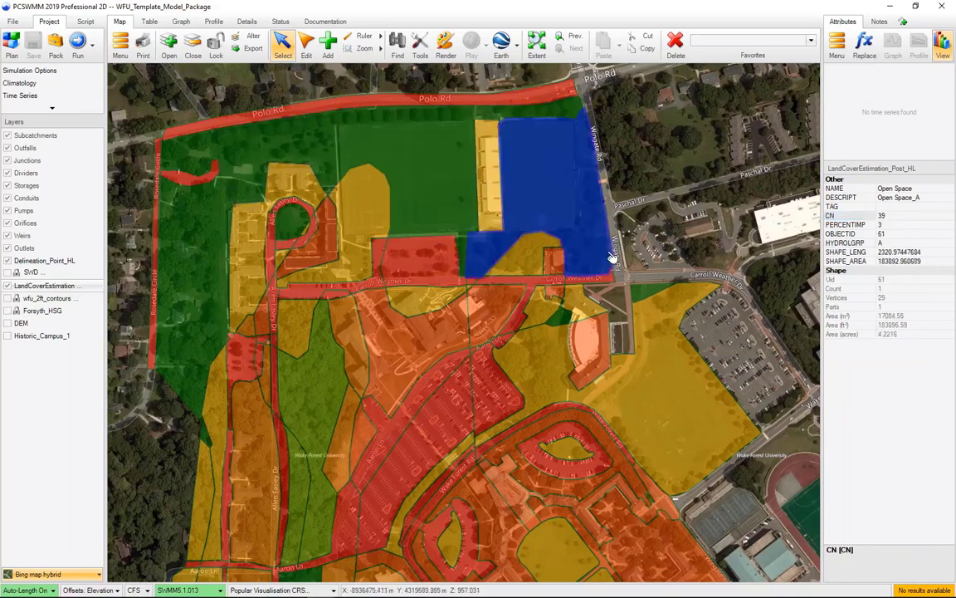
click(561, 366)
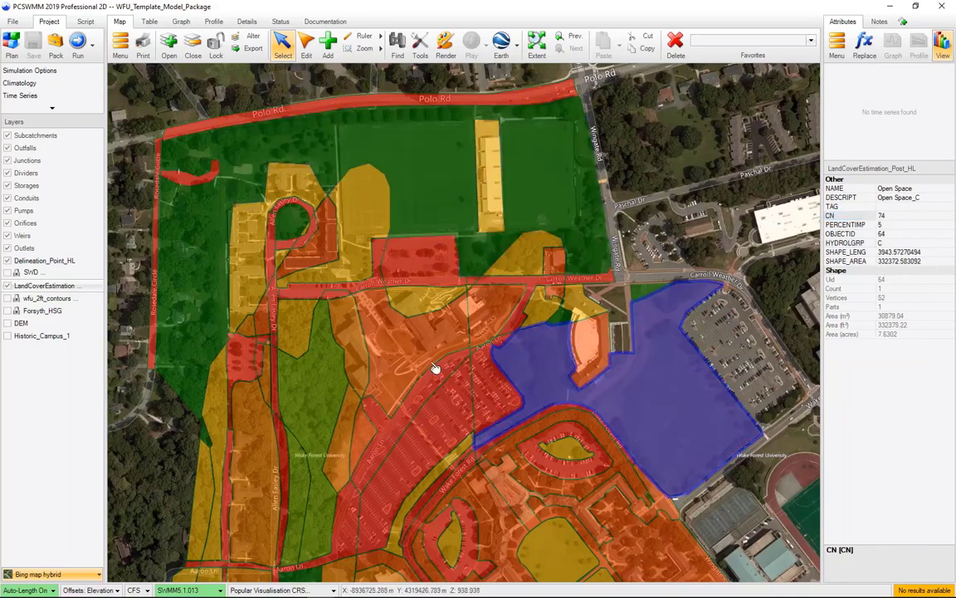
Step: Swap the land cover layer for wfu_2ft_contours, and replace that with the Forsyth_HSG soil group layer
click(8, 286)
click(8, 298)
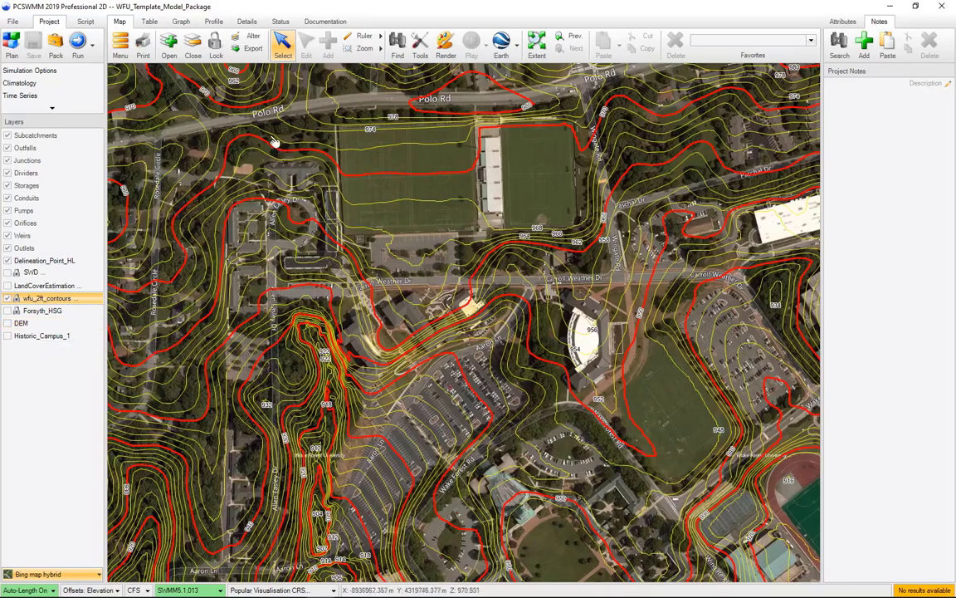
click(7, 299)
click(7, 310)
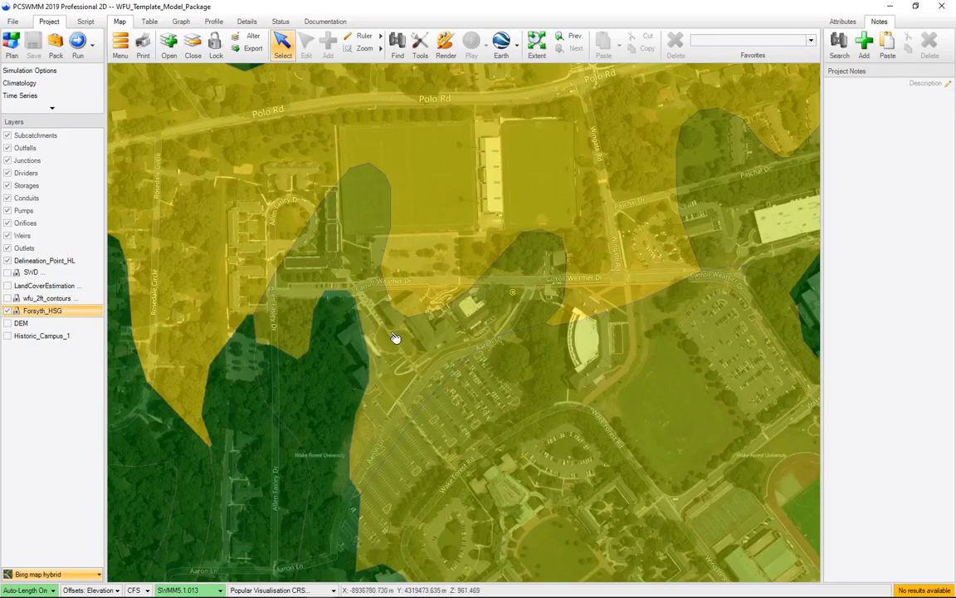
scroll(396, 336, down, 2)
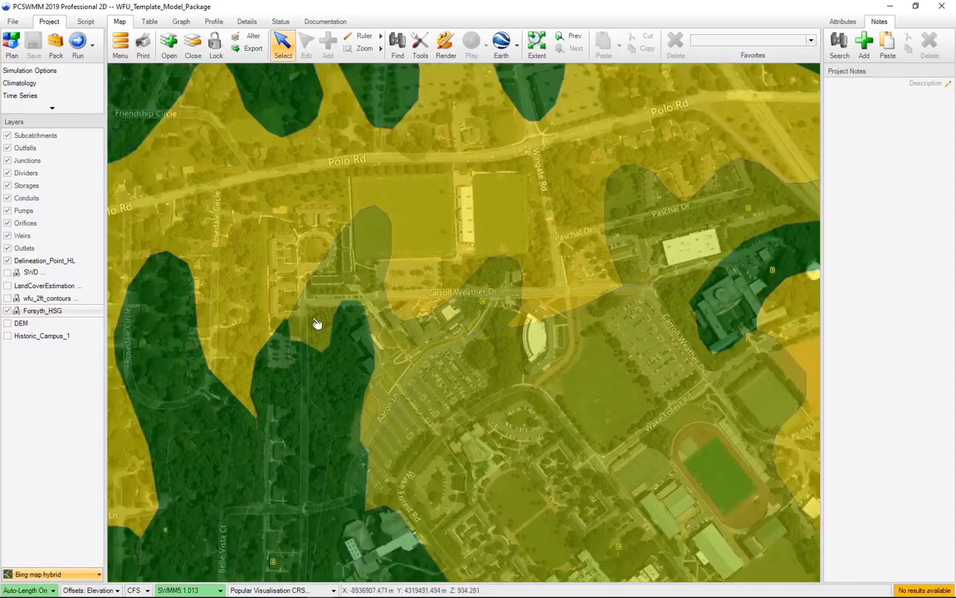
drag(283, 267, 322, 270)
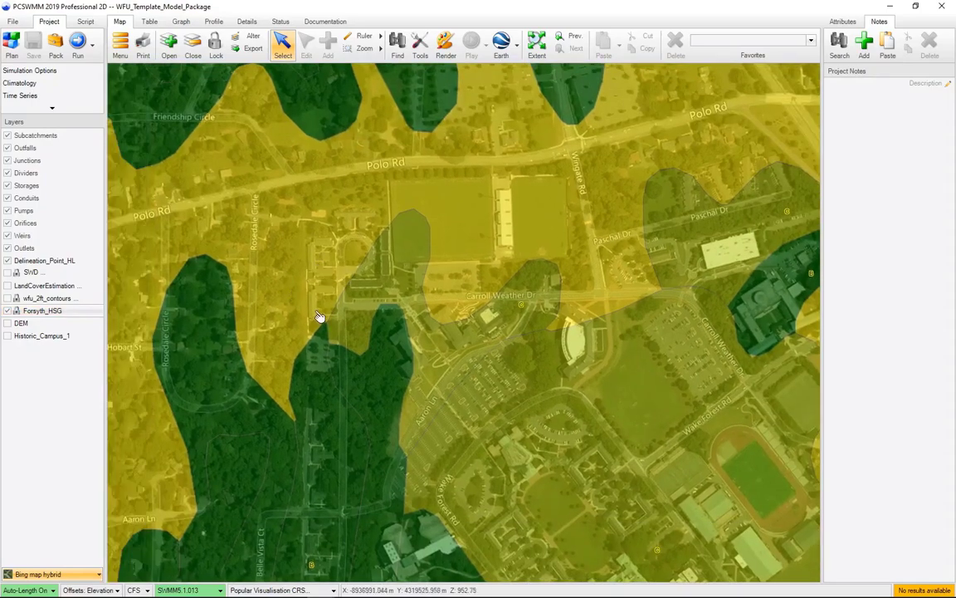
Step: Hide the Forsyth_HSG soil layer and display the DEM layer to examine the terrain across the campus
drag(321, 322, 321, 226)
scroll(326, 319, down, 3)
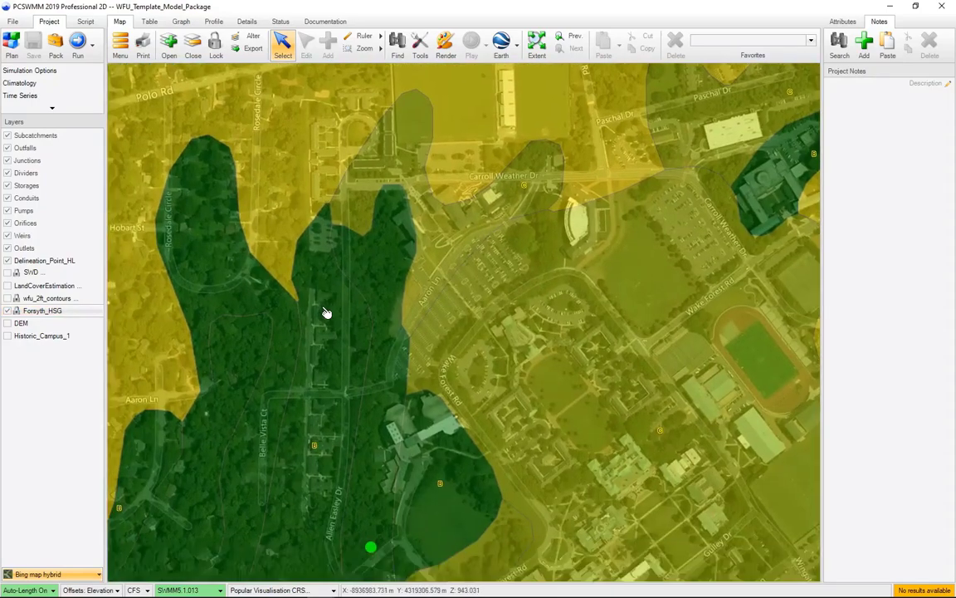
click(7, 312)
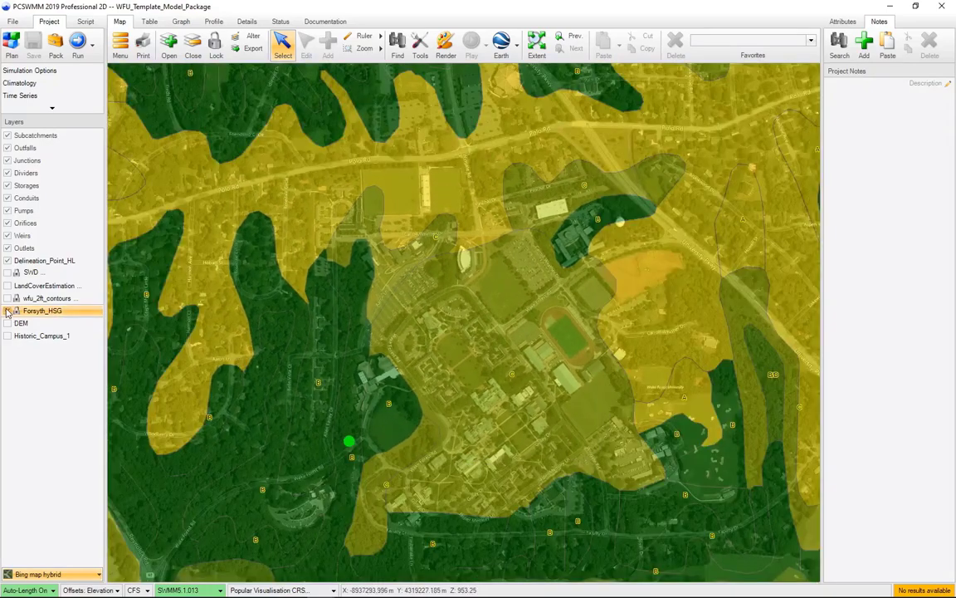
click(8, 324)
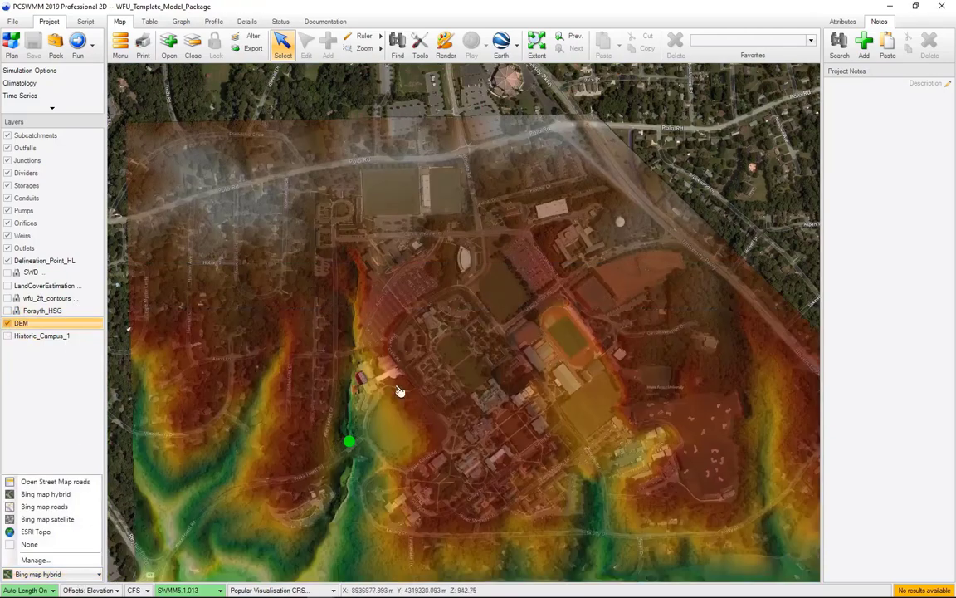
drag(378, 399, 375, 356)
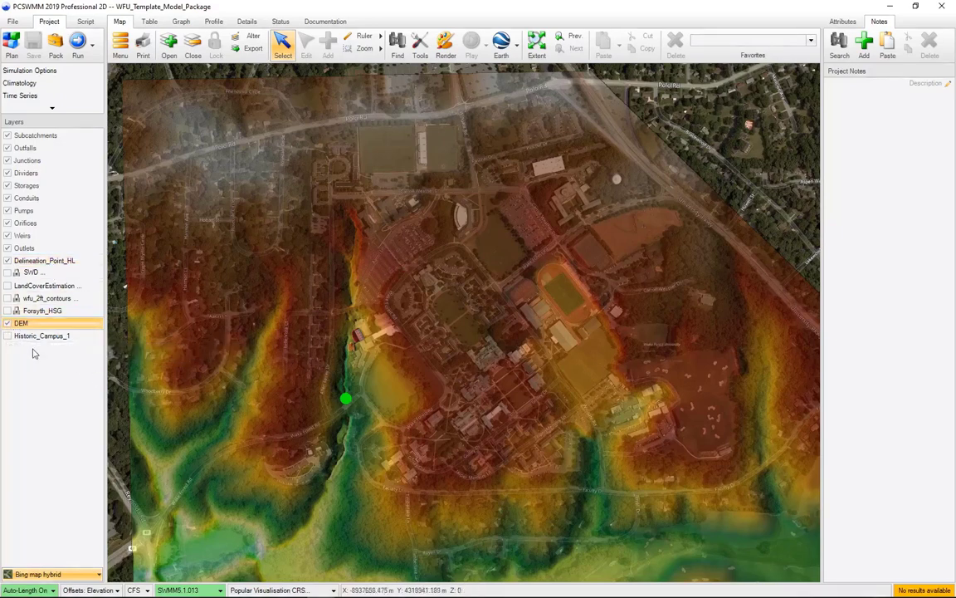
Step: Hide the DEM layer and display the full Historic_Campus_1 aerial image in its place
click(8, 322)
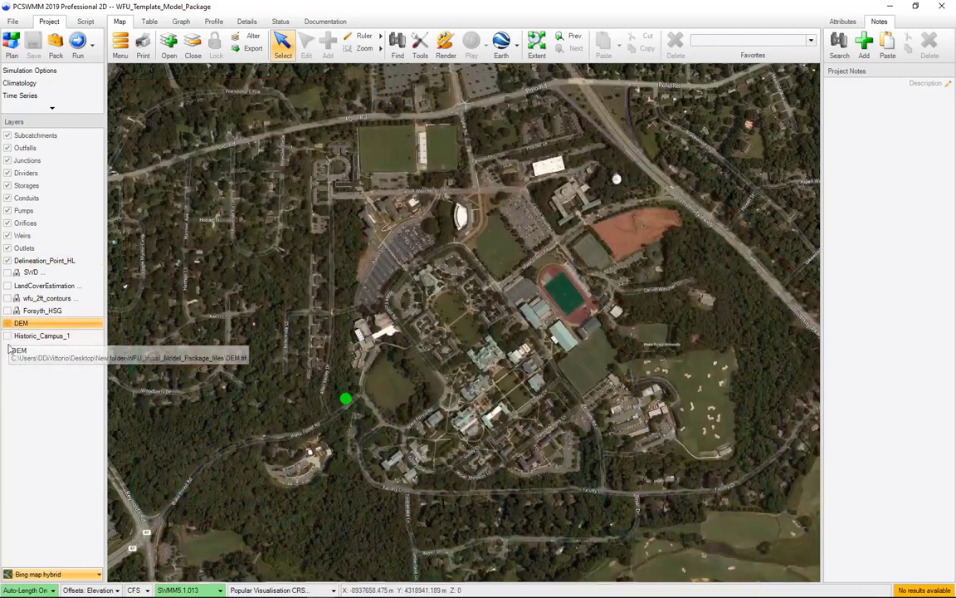
click(7, 336)
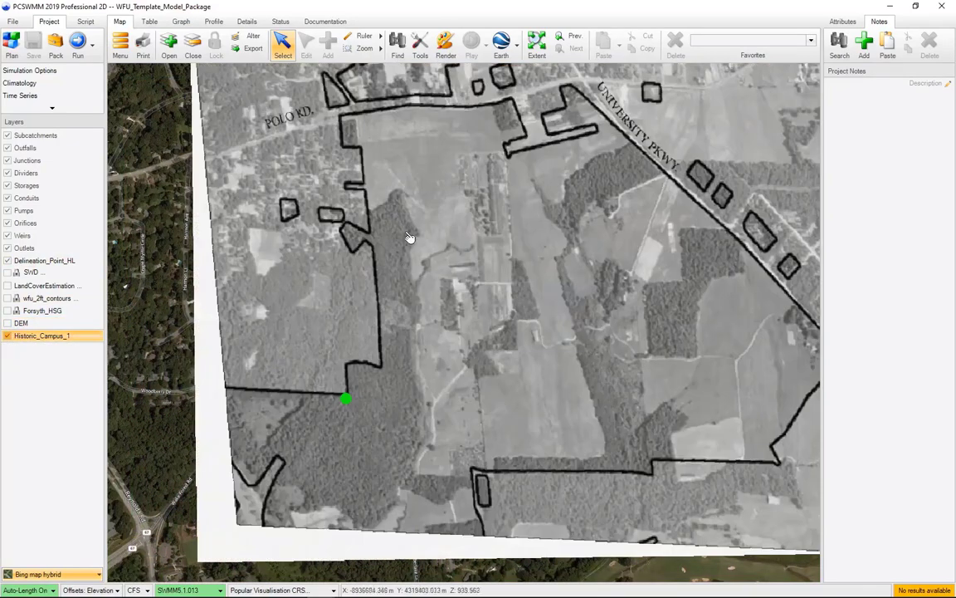
drag(402, 245, 354, 367)
scroll(349, 398, down, 2)
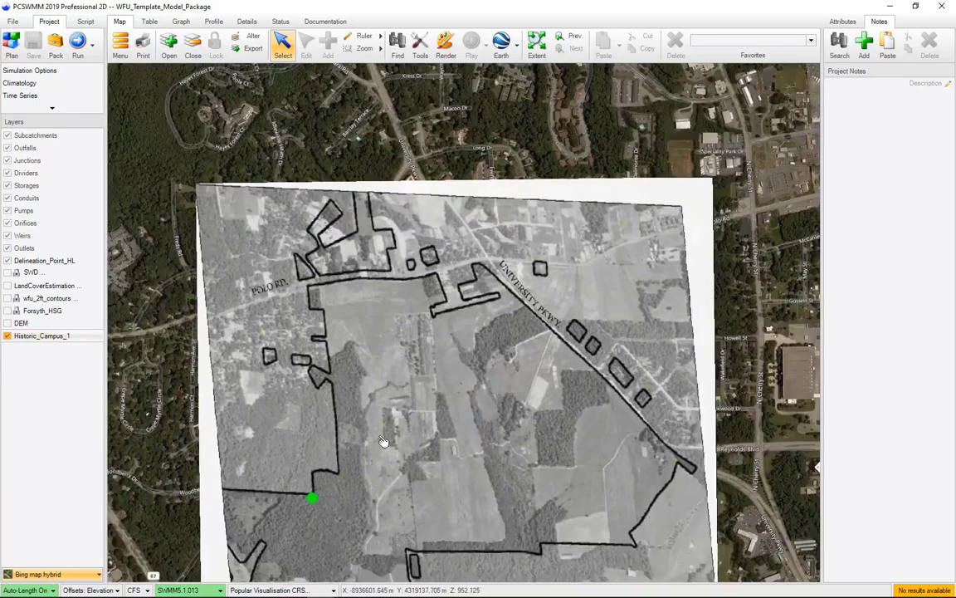
drag(384, 443, 335, 311)
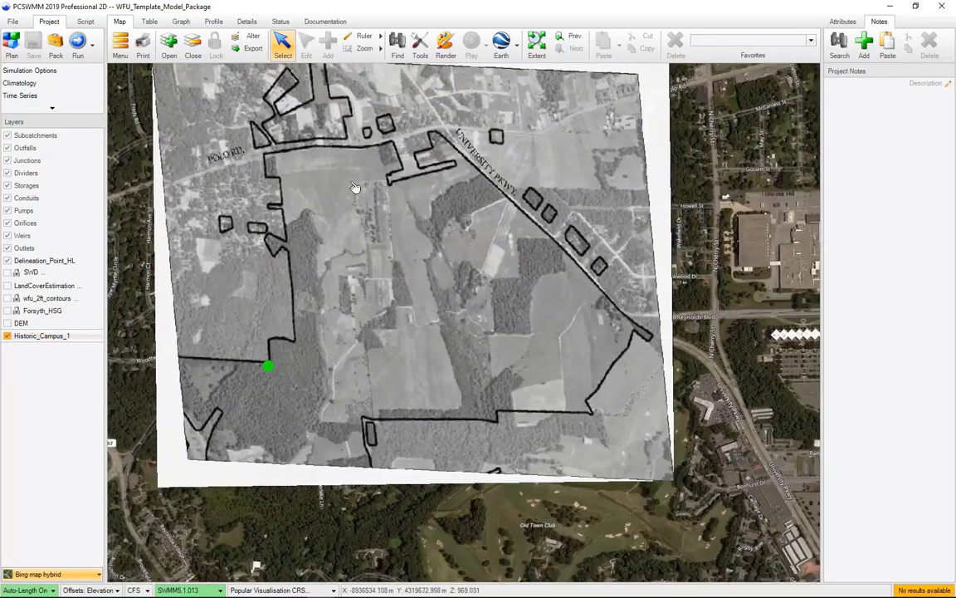
drag(373, 255, 409, 325)
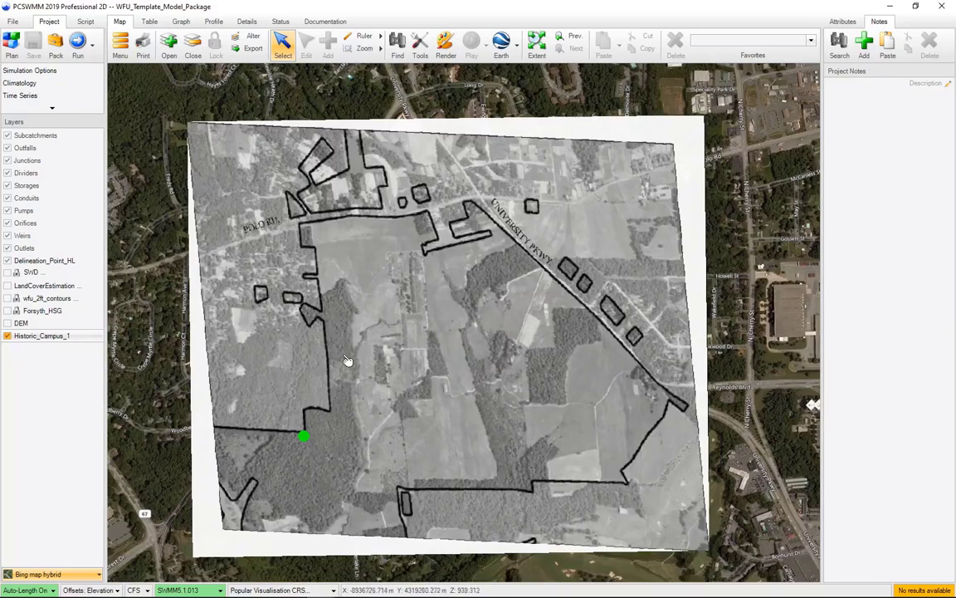
Step: Display the Forsyth_HSG layer over the historic campus image and set the basemap to None
click(96, 314)
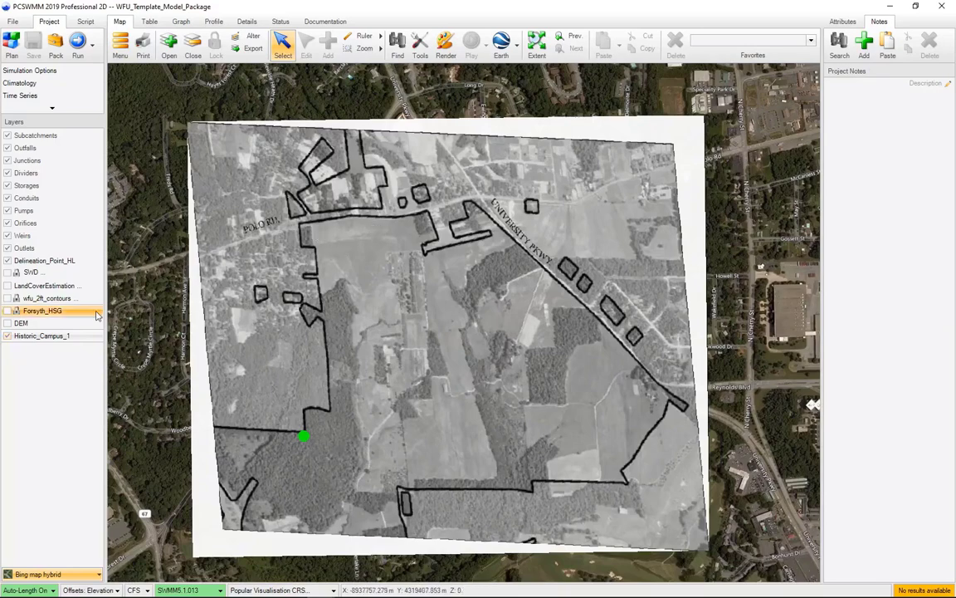
click(8, 312)
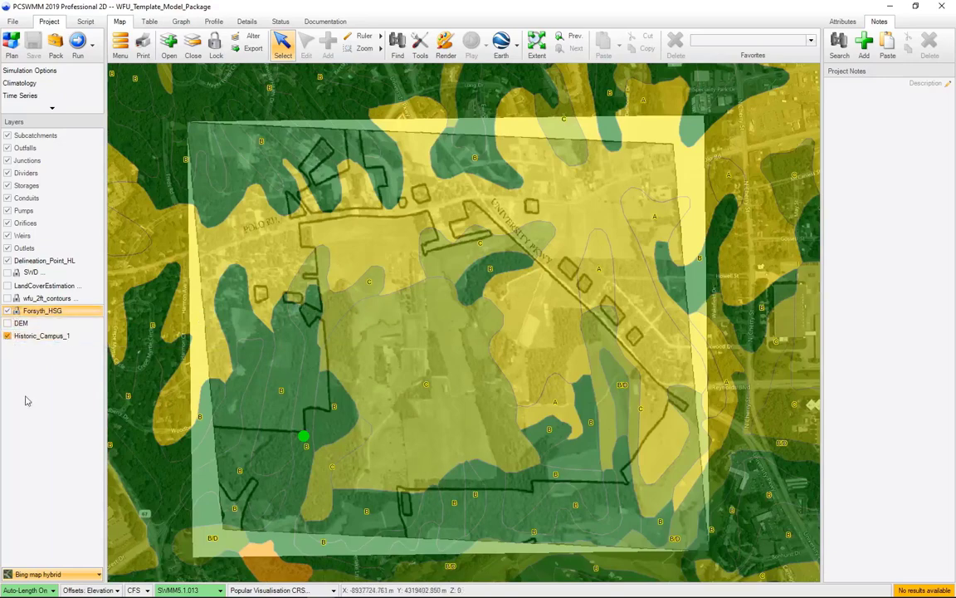
click(83, 574)
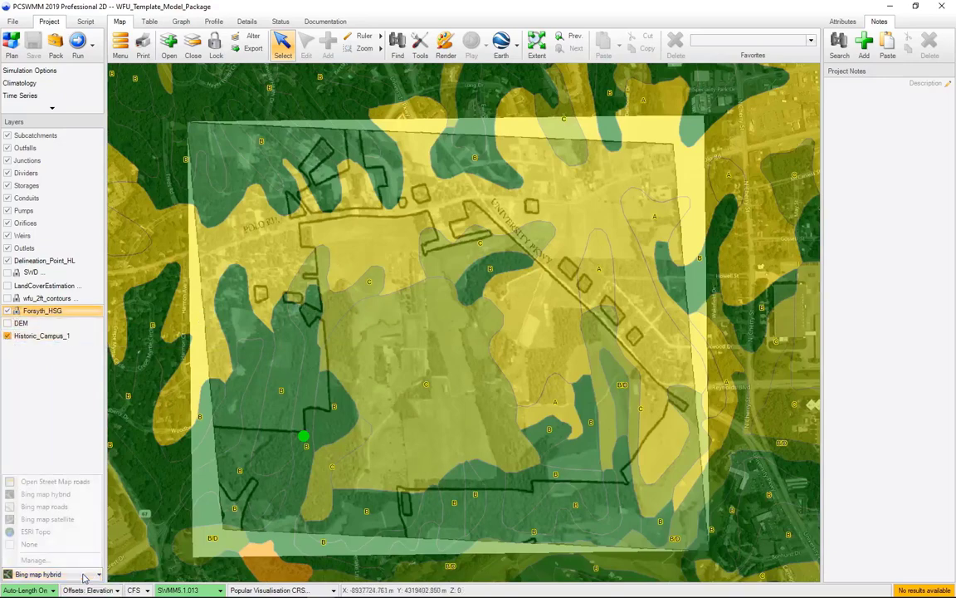
click(29, 544)
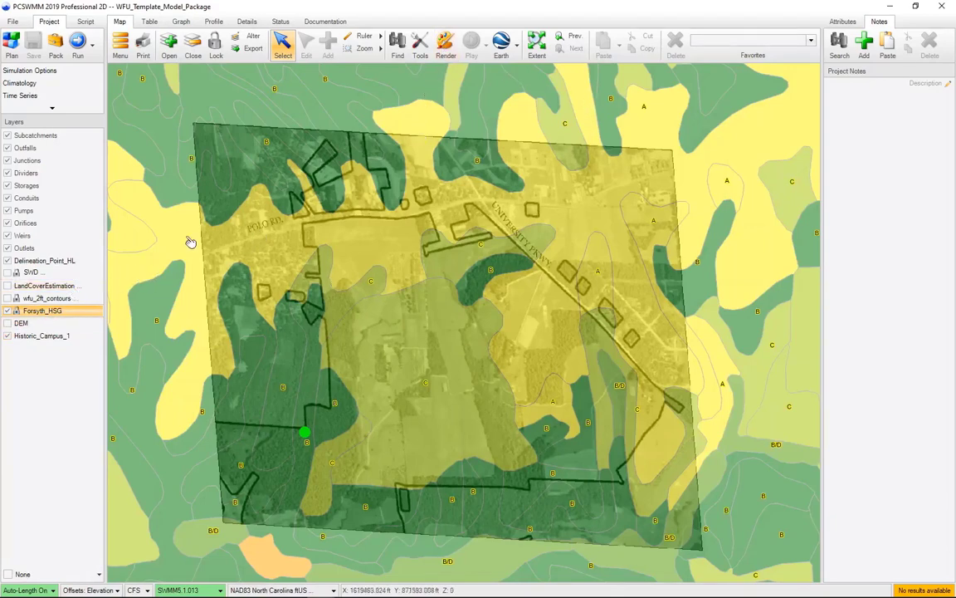
Step: Reduce the Forsyth_HSG layer's opacity, trying 35 % and 20 % and settling on 25 %
click(446, 46)
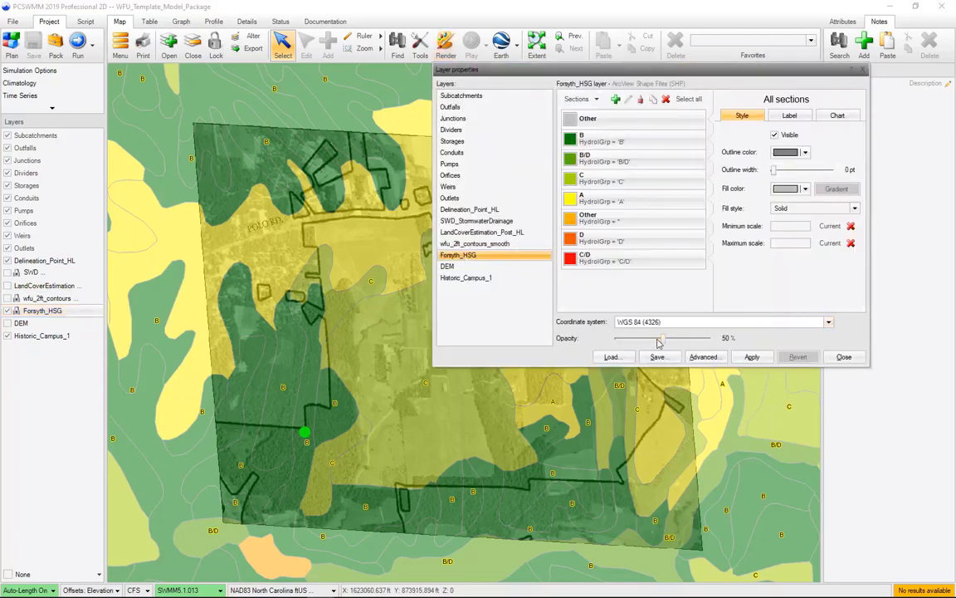
drag(660, 340, 650, 342)
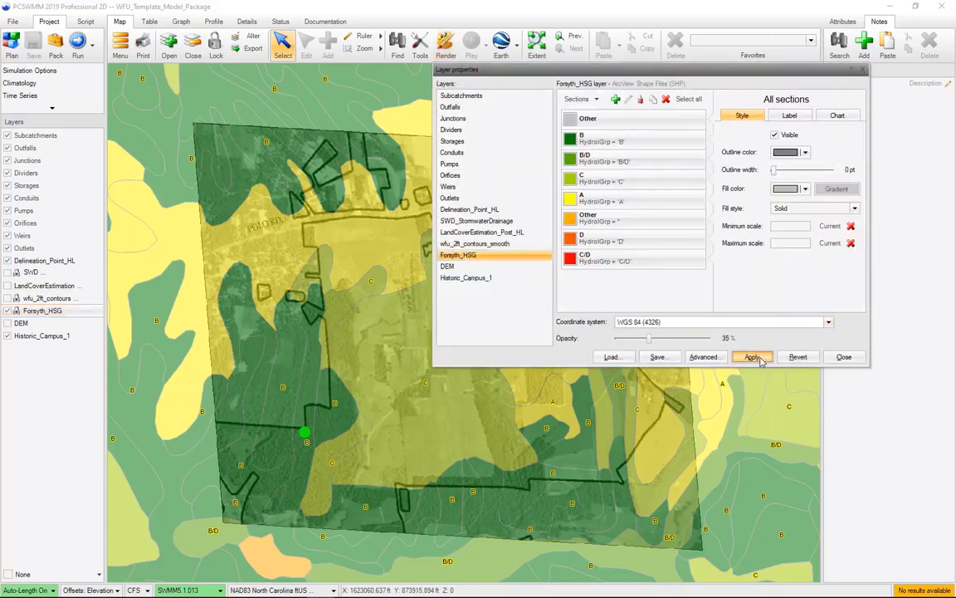
click(752, 357)
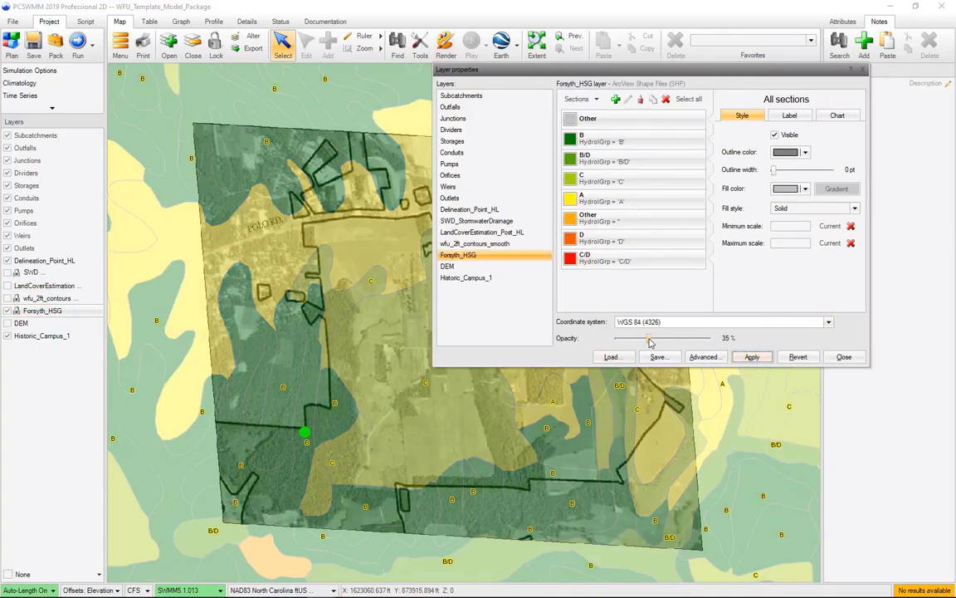
drag(651, 343, 643, 343)
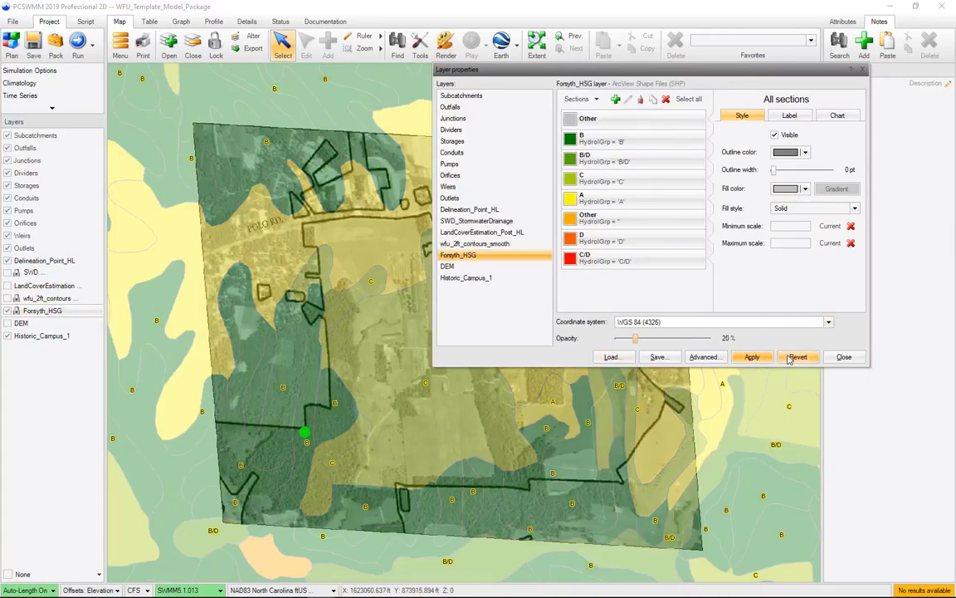
click(752, 357)
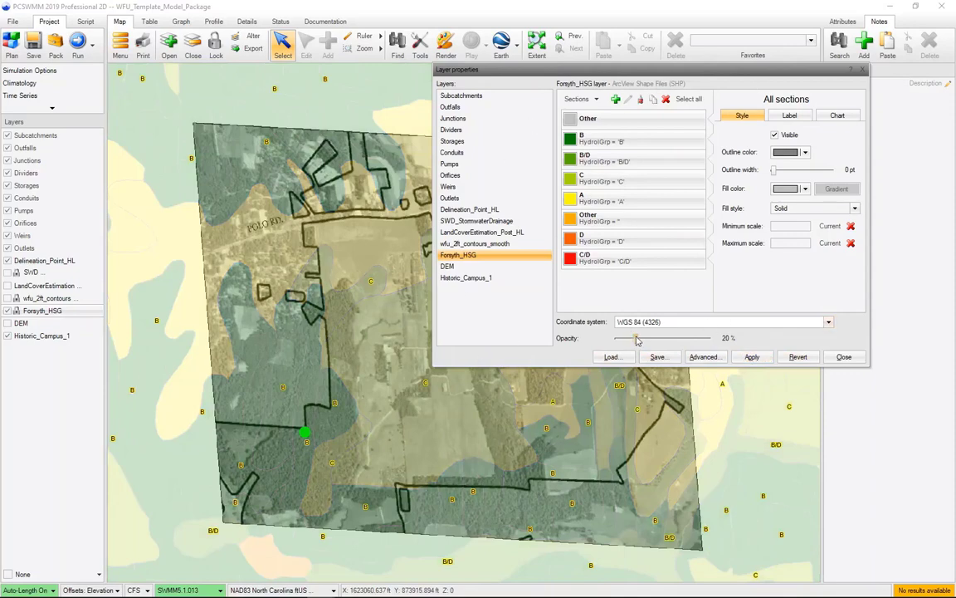
drag(637, 340, 640, 340)
click(753, 359)
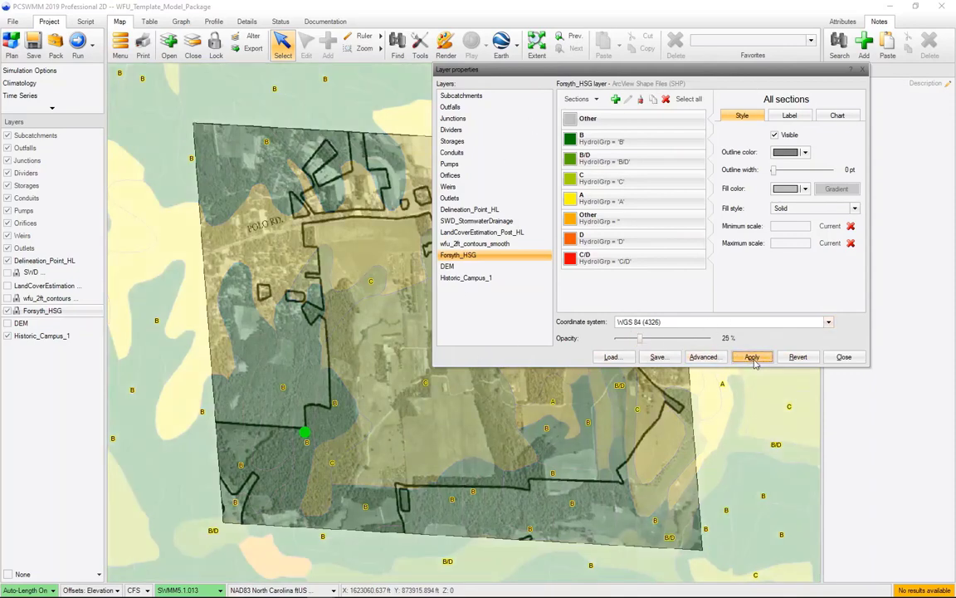
click(846, 358)
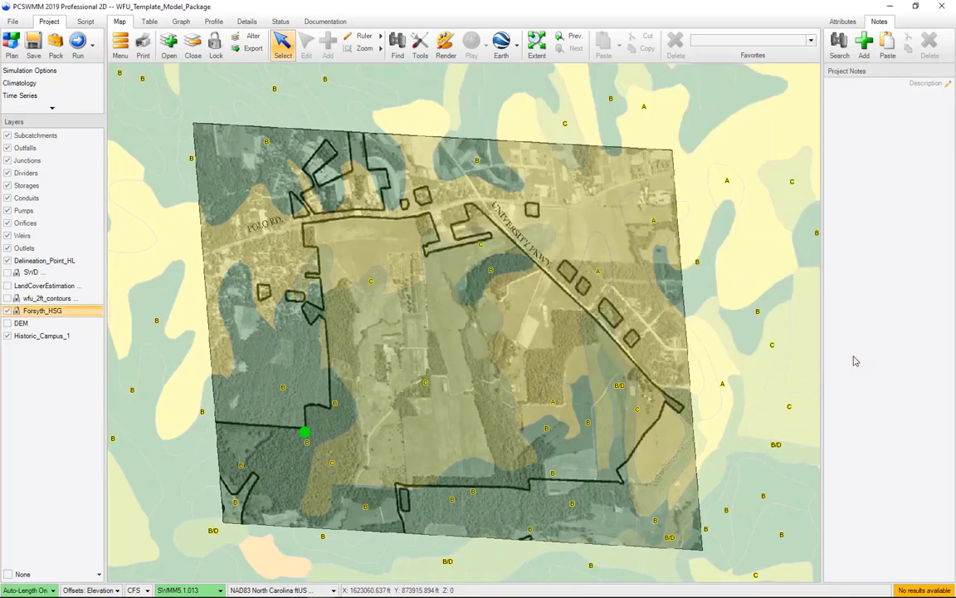
Step: Check the opacity setting in the Historic_Campus_1 layer's properties
click(33, 336)
click(446, 46)
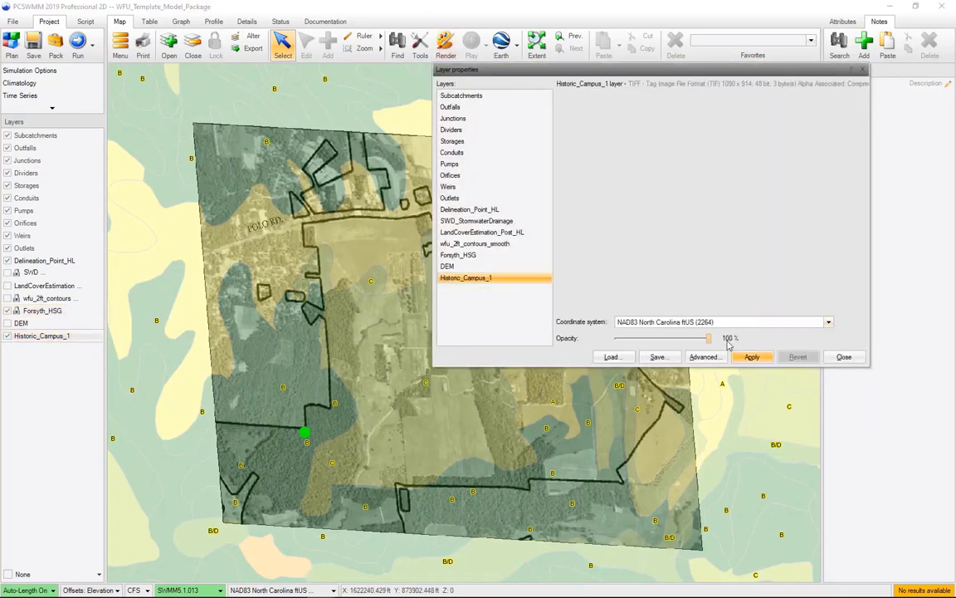
click(845, 357)
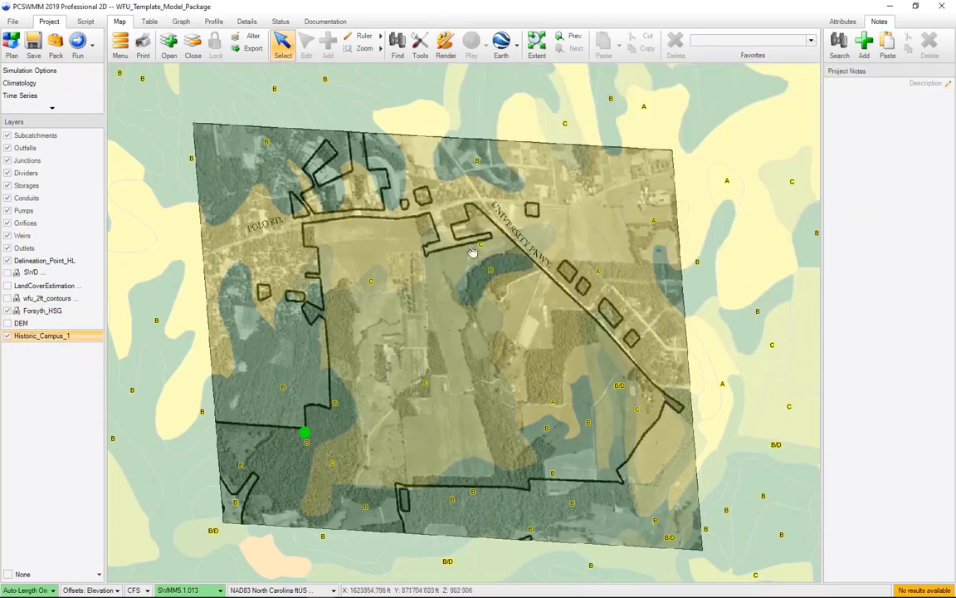
Step: Examine how the hydrologic soil groups overlap the wooded and open areas of the historic campus image
scroll(380, 243, up, 1)
scroll(380, 245, down, 1)
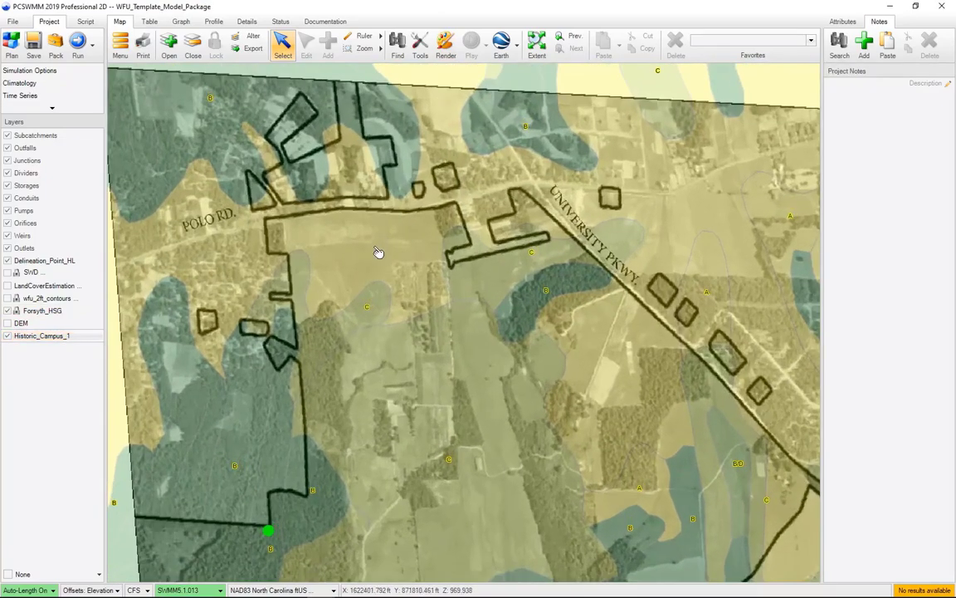
scroll(352, 252, up, 1)
scroll(346, 279, down, 1)
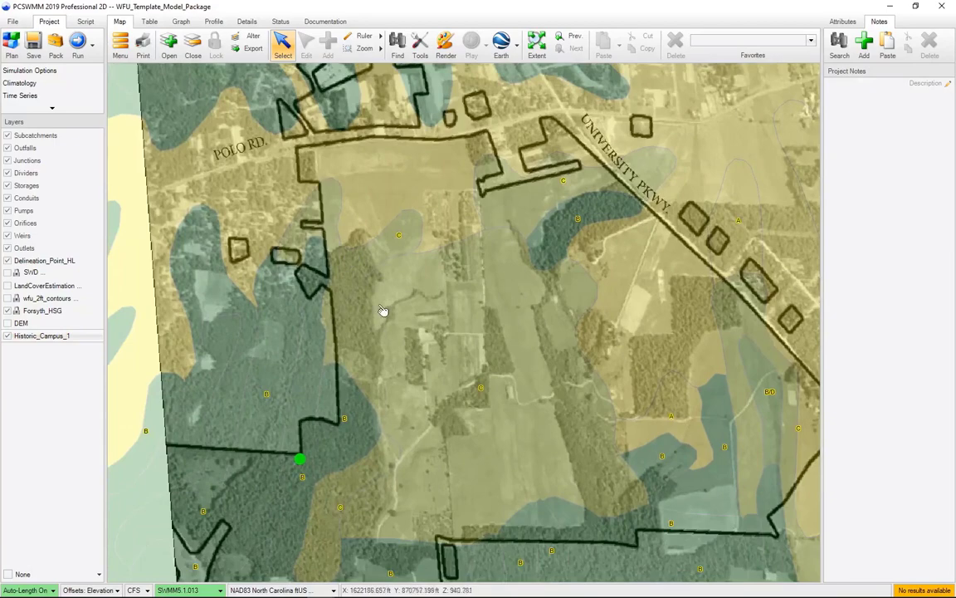
scroll(383, 204, up, 1)
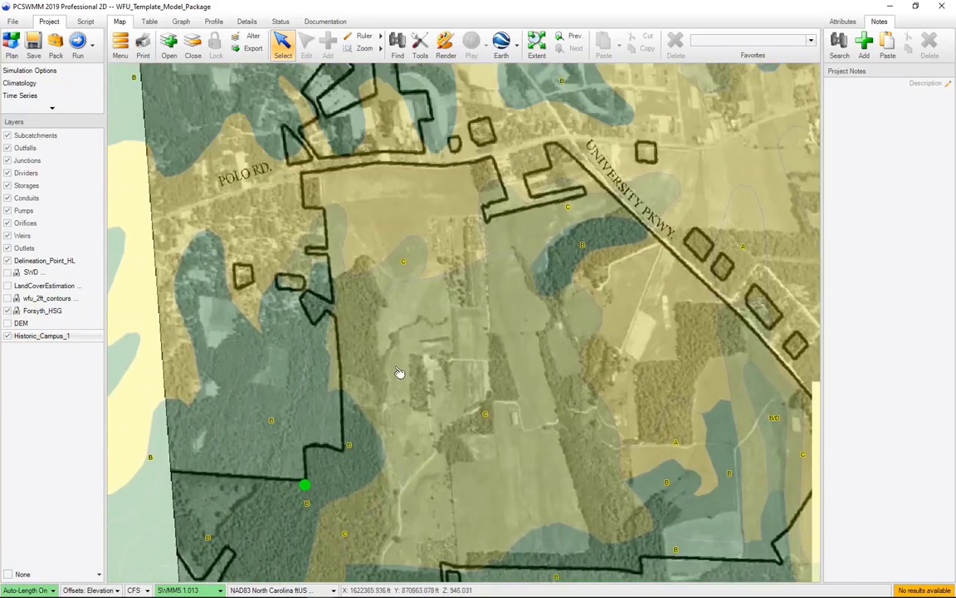
scroll(484, 295, down, 1)
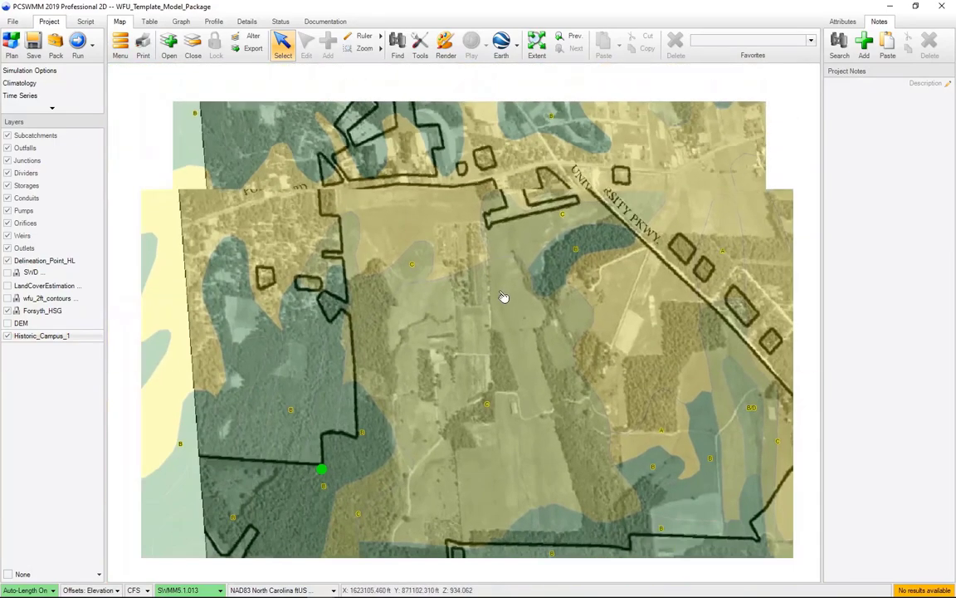
scroll(493, 386, up, 1)
scroll(484, 295, down, 1)
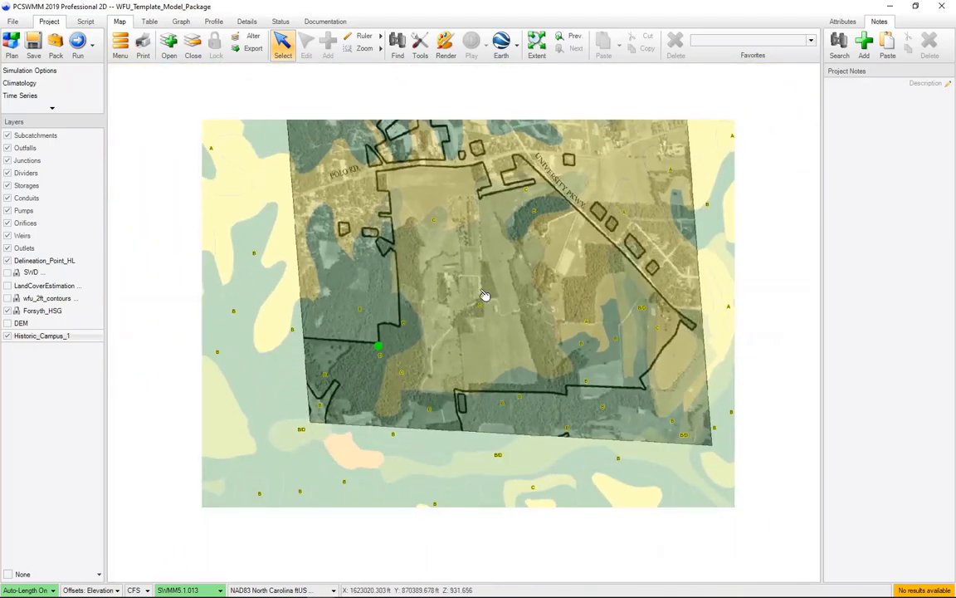
scroll(444, 216, down, 1)
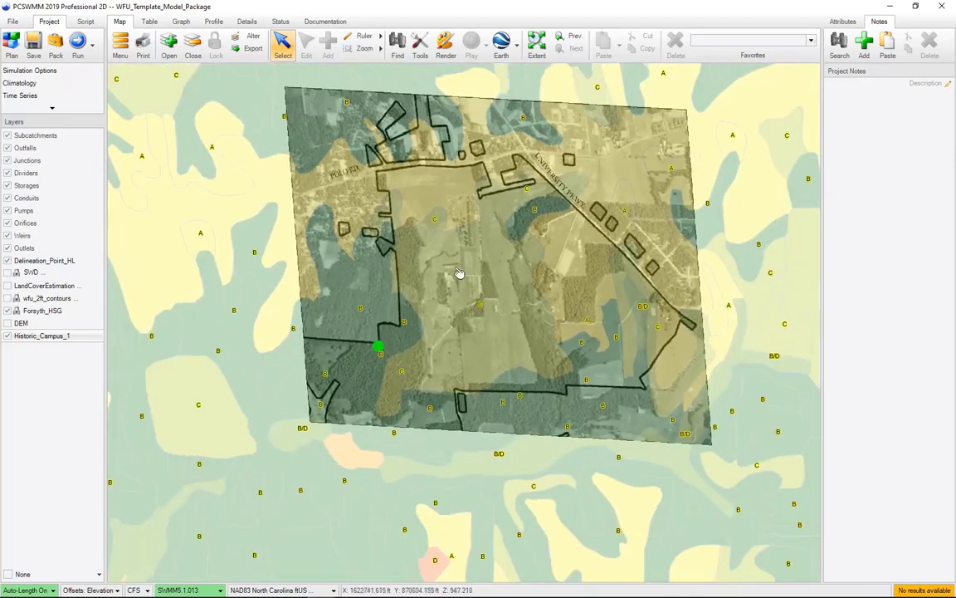
drag(456, 269, 439, 301)
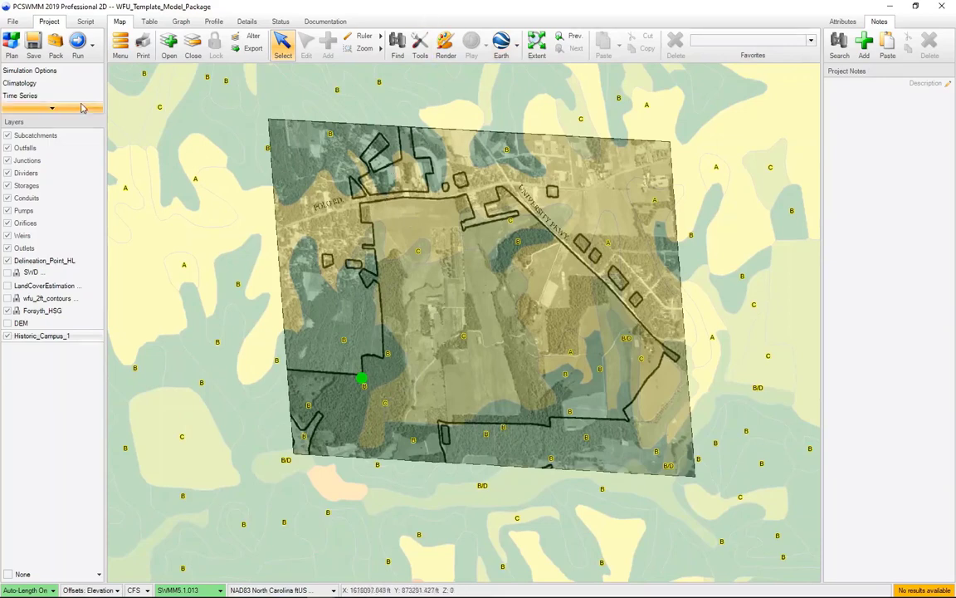
Step: Save the project and package it as WFU_Template_Model_Package.pcz on the desktop, including the background layers and look-up tables but not the IDF files
click(55, 50)
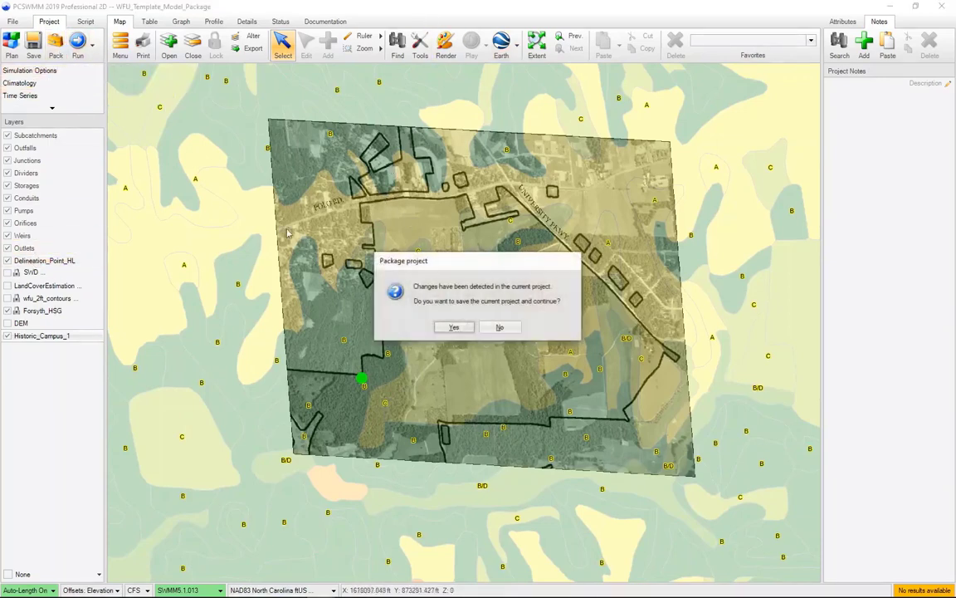
click(454, 328)
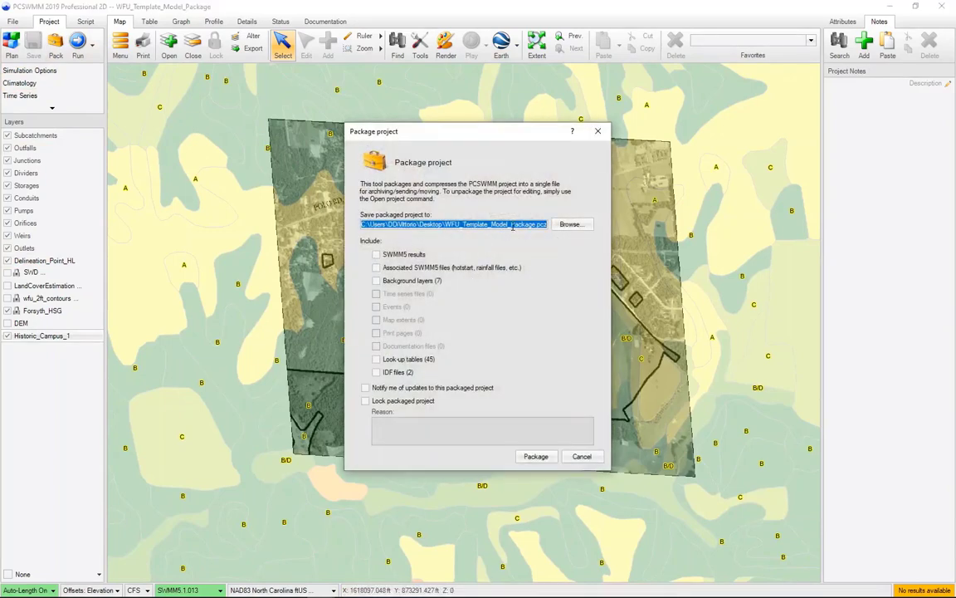
click(376, 281)
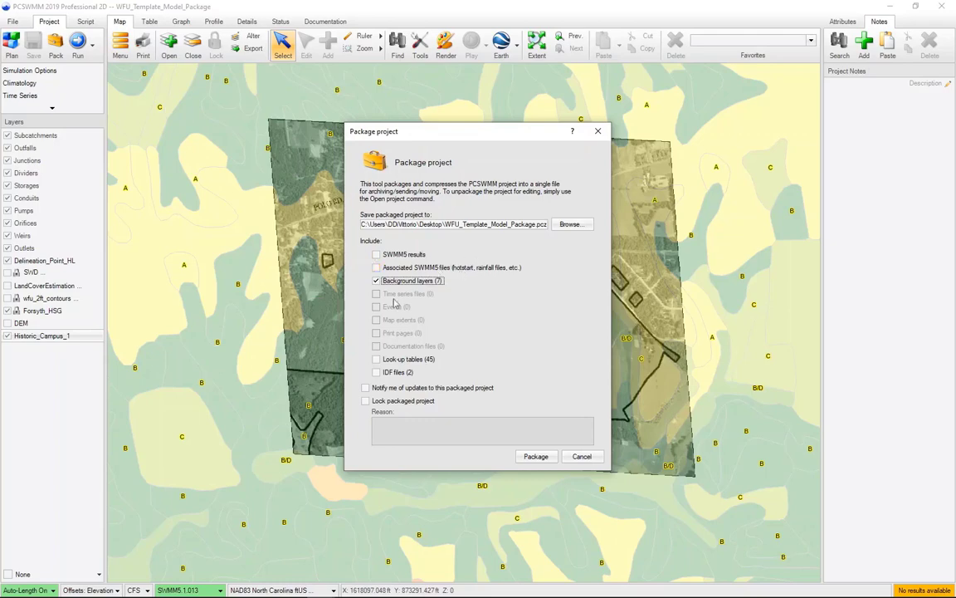
click(377, 359)
click(378, 373)
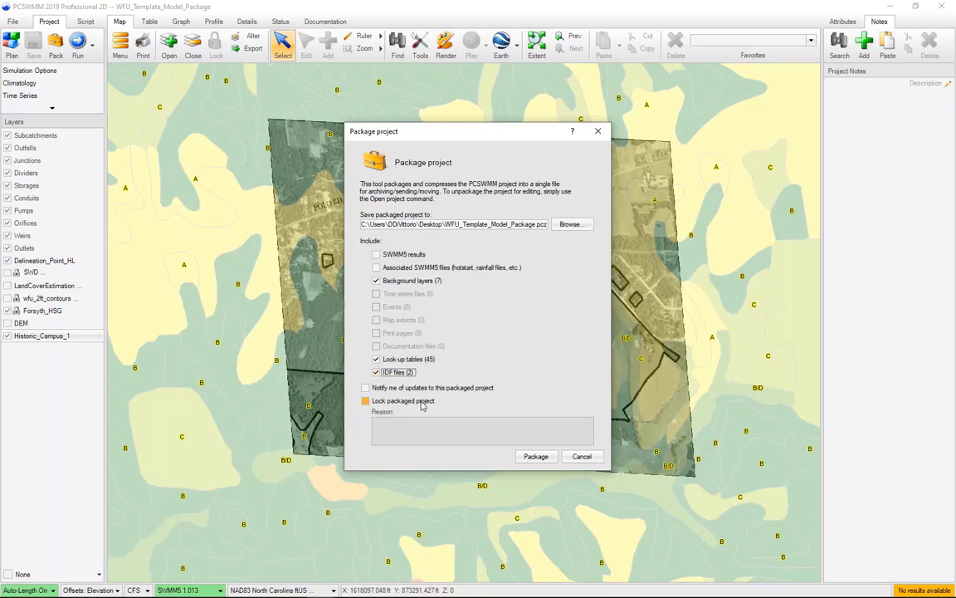
click(381, 375)
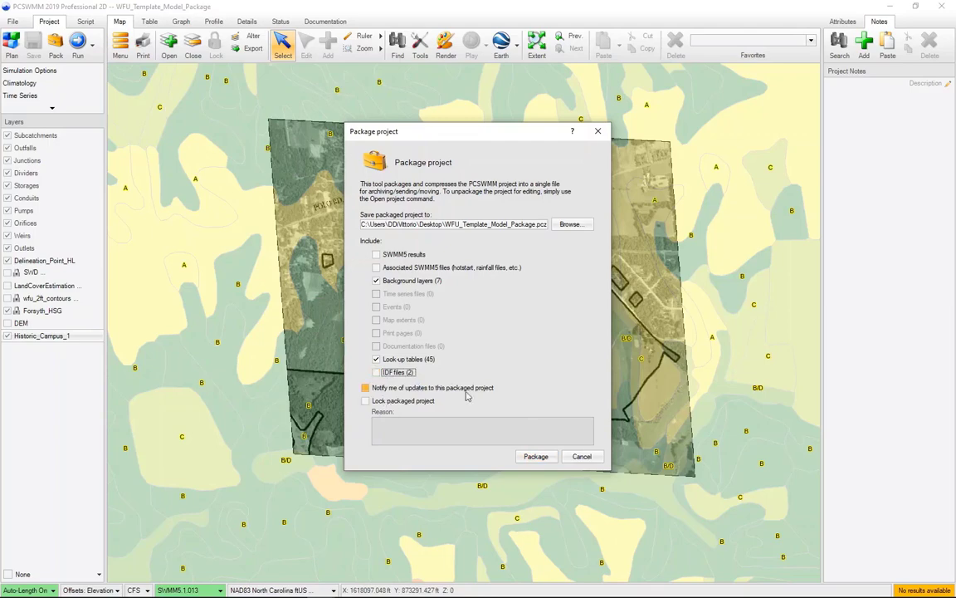
click(531, 457)
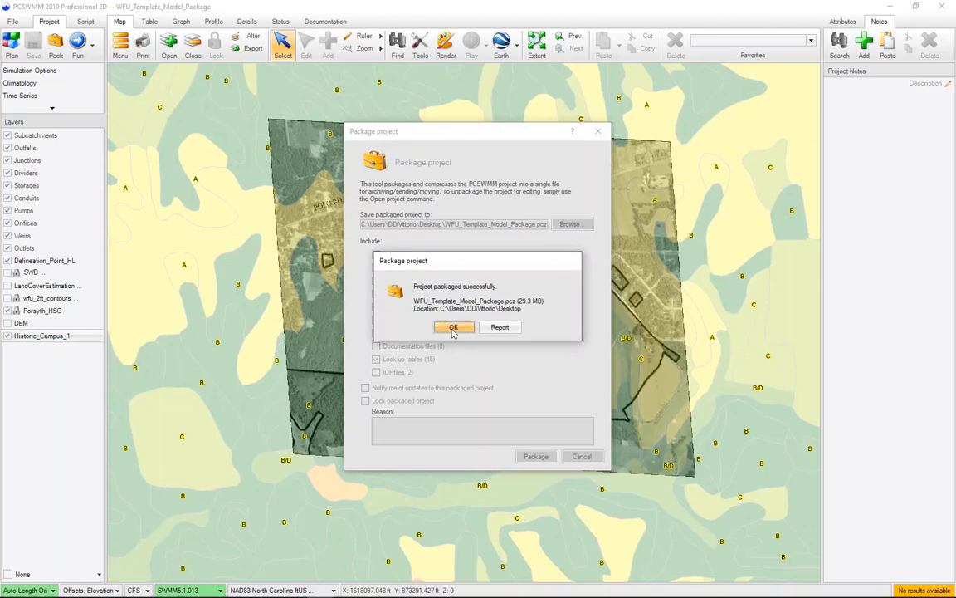
click(454, 328)
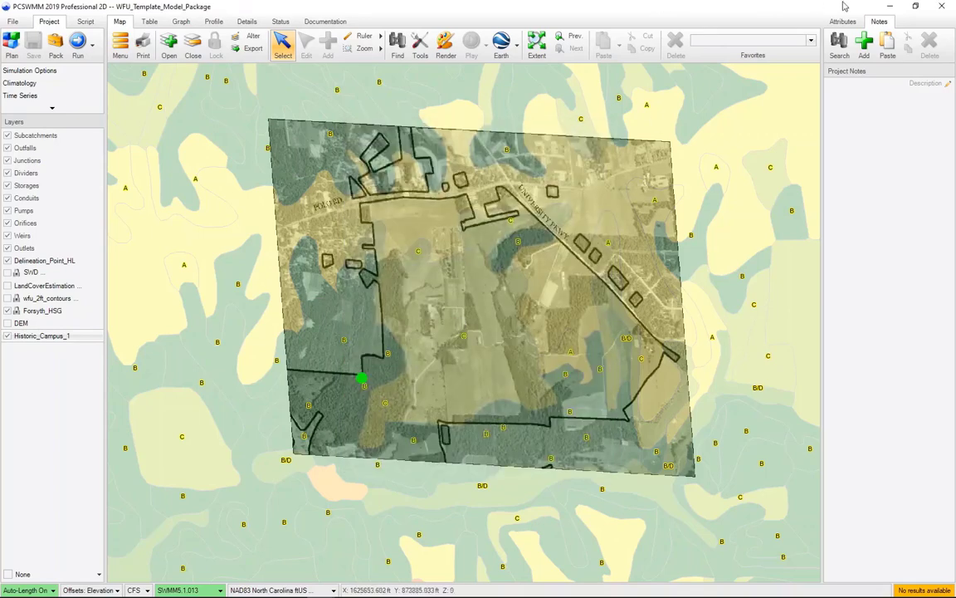
Step: Open New folder from the desktop and browse the destination folder for unpackaging the PCSWMM project
click(894, 8)
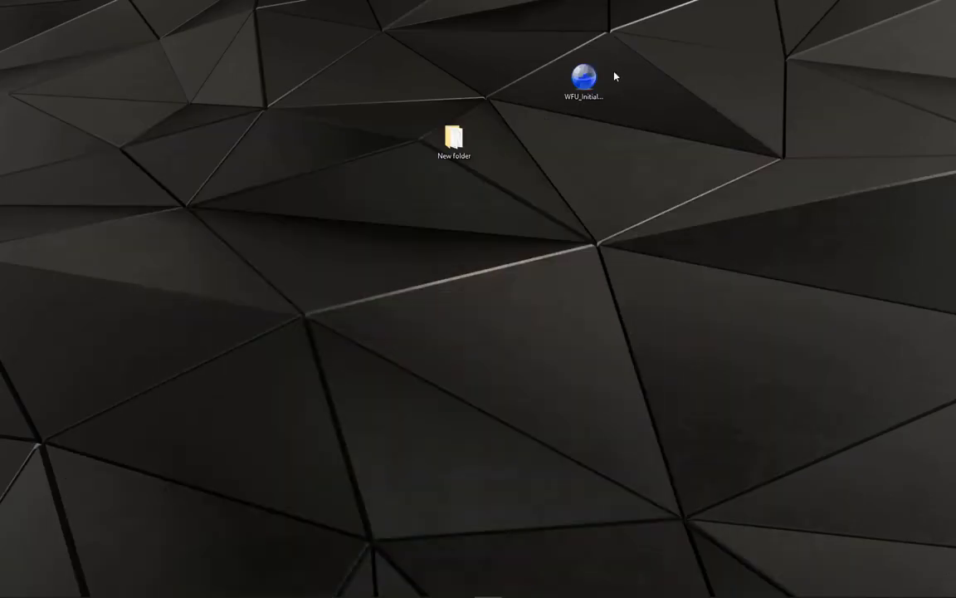
double_click(455, 138)
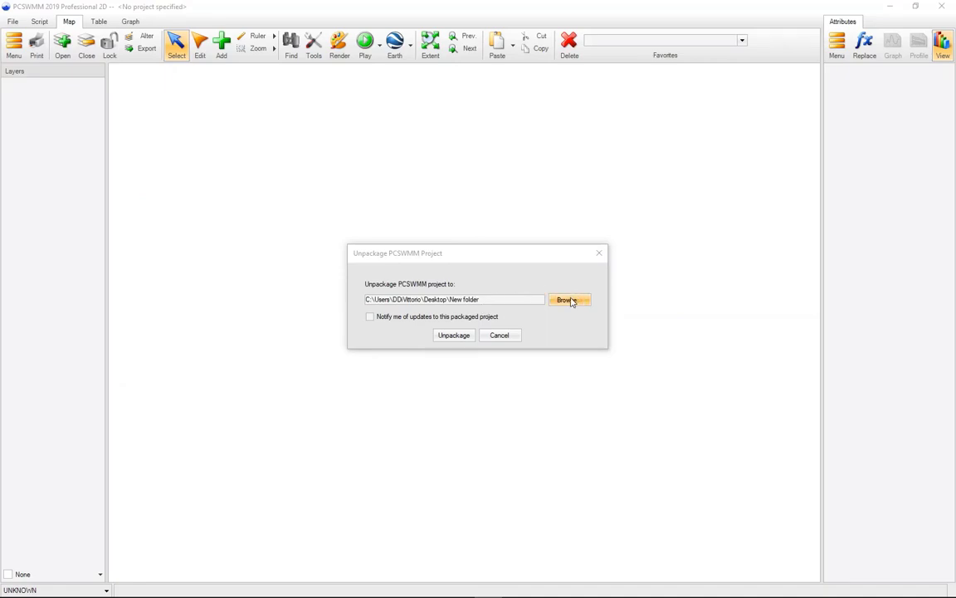
click(570, 299)
click(566, 215)
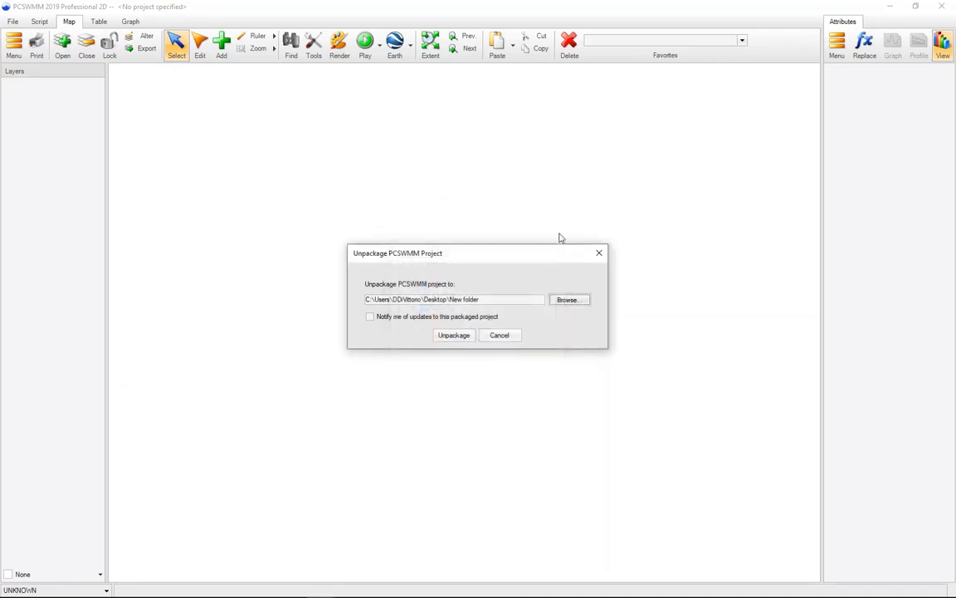